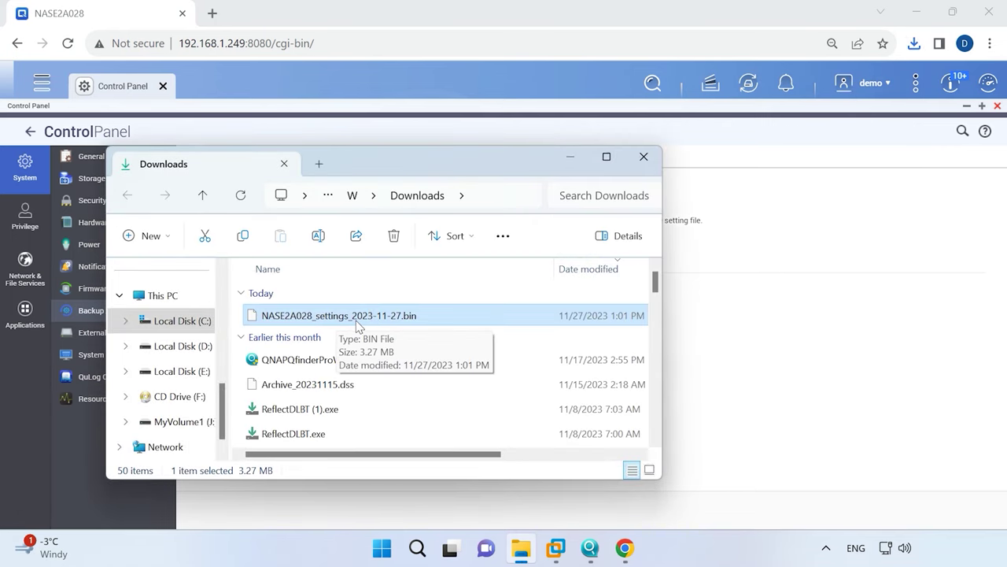
Step: Close the Downloads window to return to the Backup / Restore settings page
key(alt+F4)
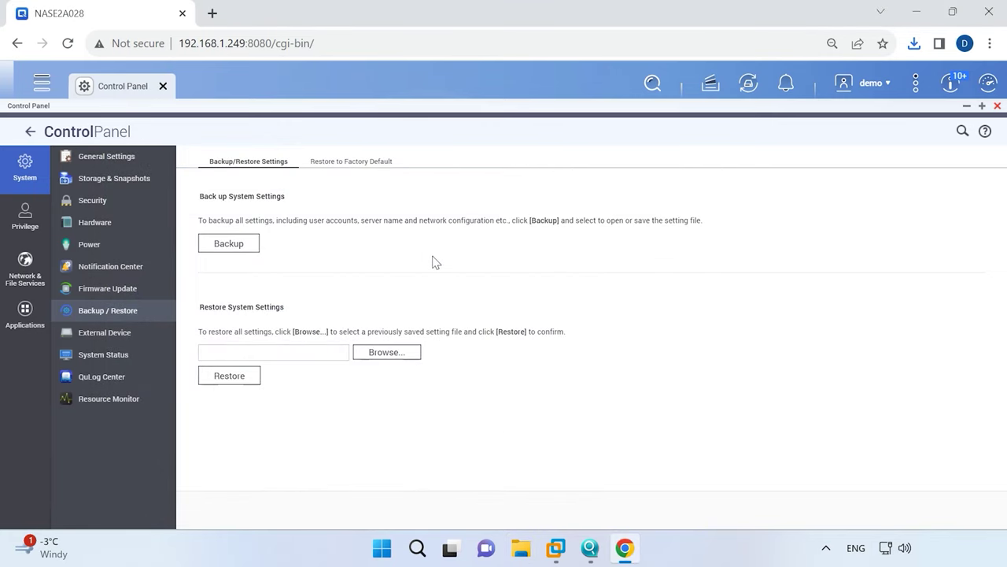
Step: Restore the system settings from NASE2A028_settings_2023-11-27.bin in Downloads and confirm the restore
click(391, 354)
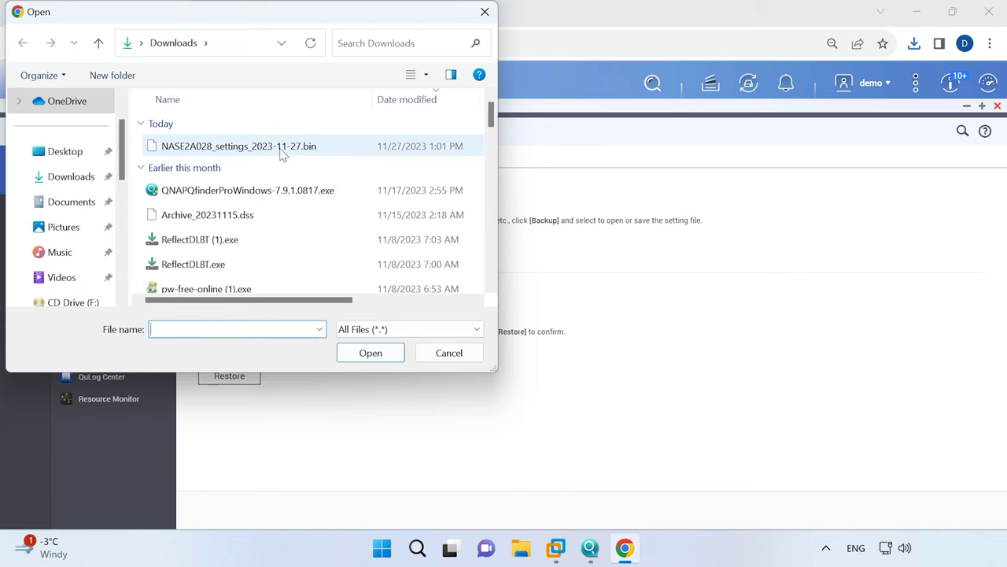
click(281, 150)
click(365, 354)
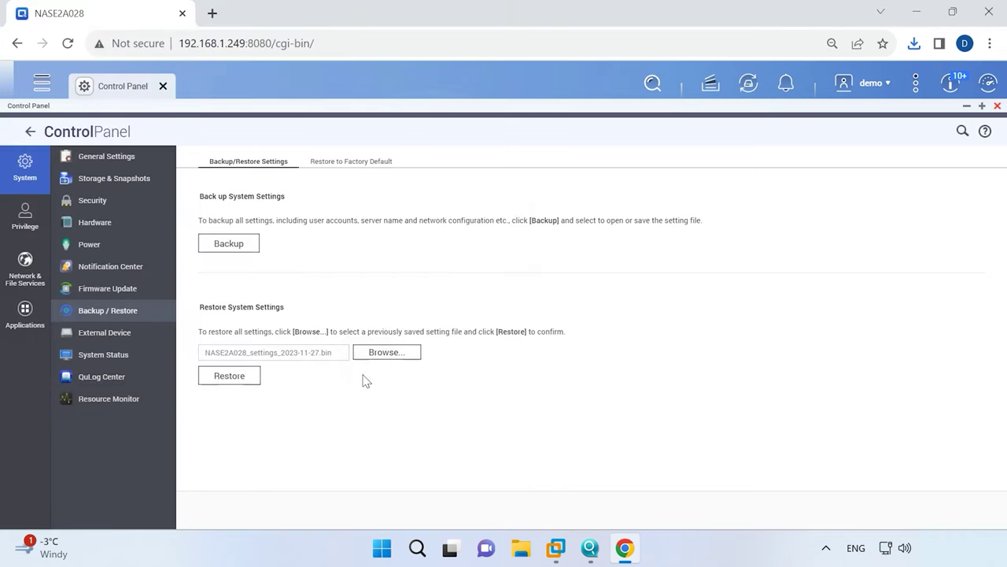
click(232, 383)
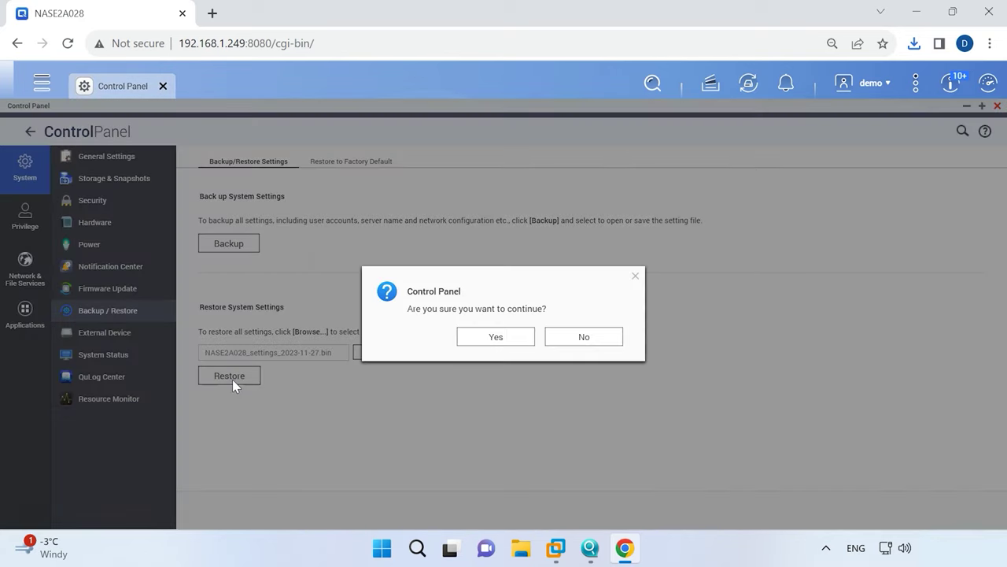
click(499, 340)
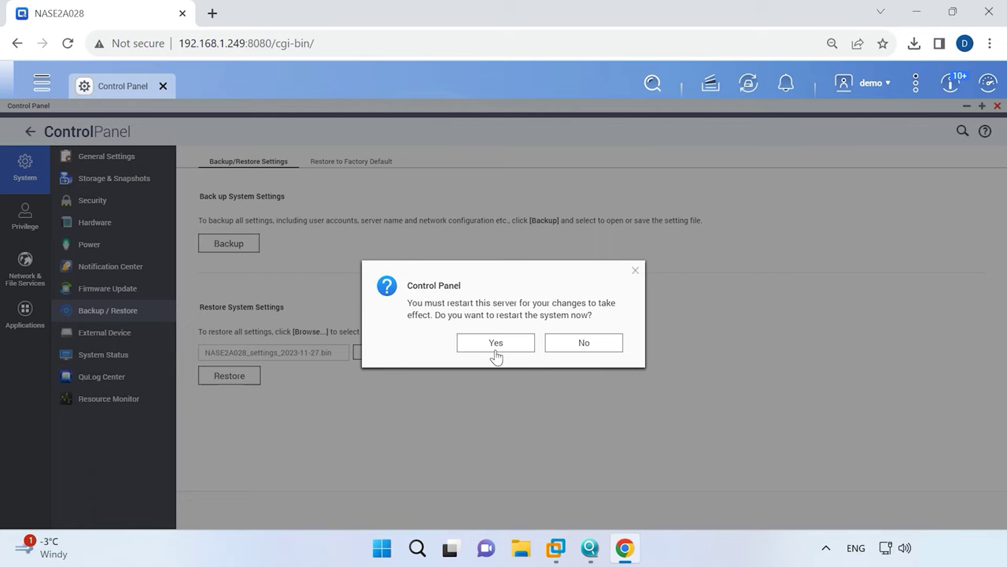
Step: Restart the NAS to apply the restored settings, then browse App Center's Backup/ Sync apps
click(496, 344)
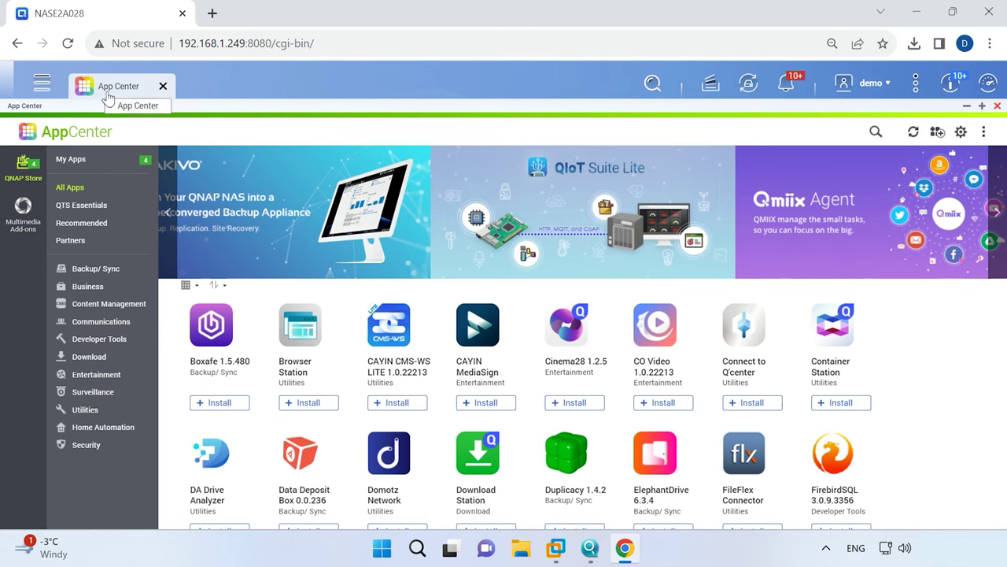
click(104, 271)
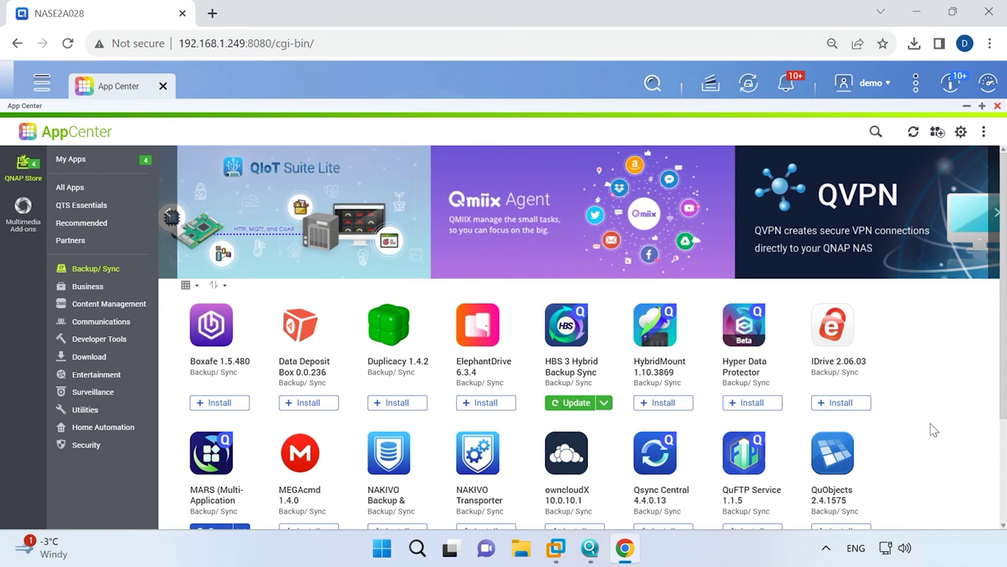
scroll(933, 429, down, 3)
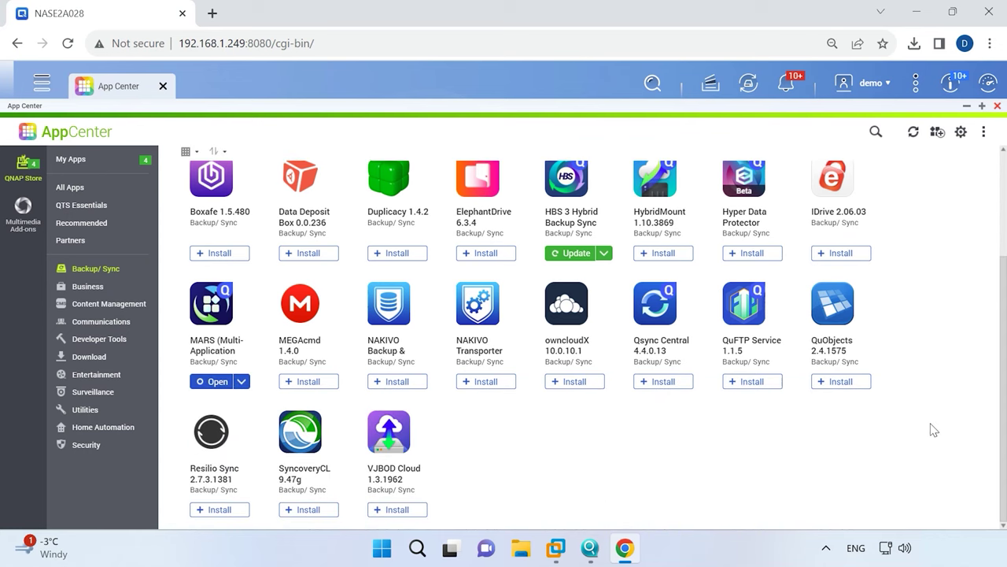
scroll(933, 429, up, 3)
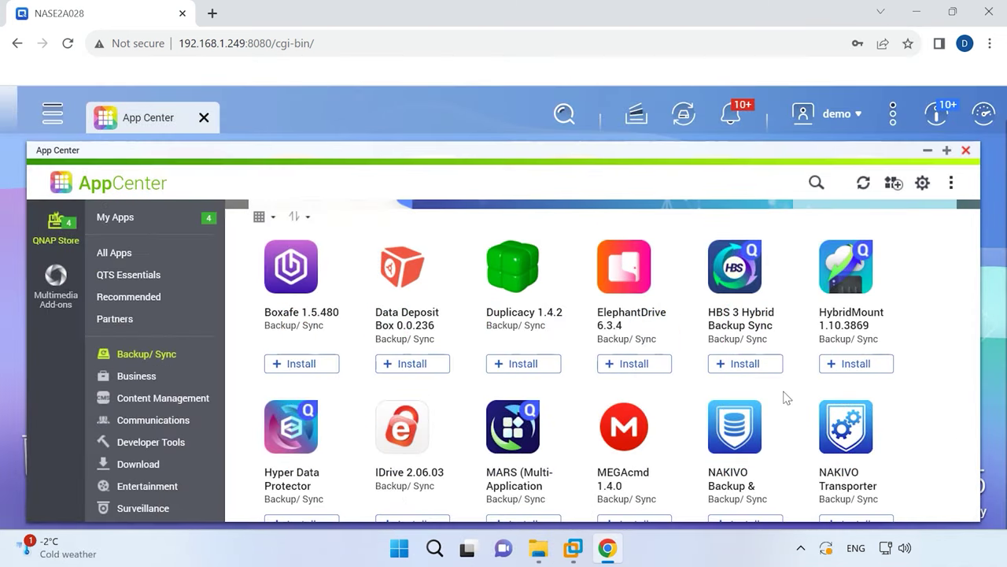
Step: Install HBS 3 Hybrid Backup Sync and advance its Welcome to HBS 3 tour to the last page
click(744, 365)
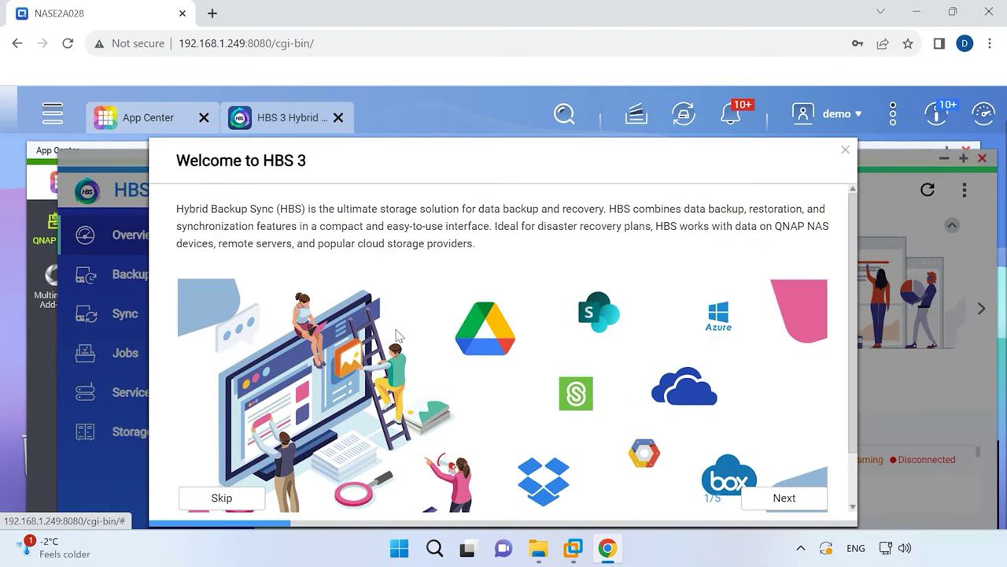
click(789, 500)
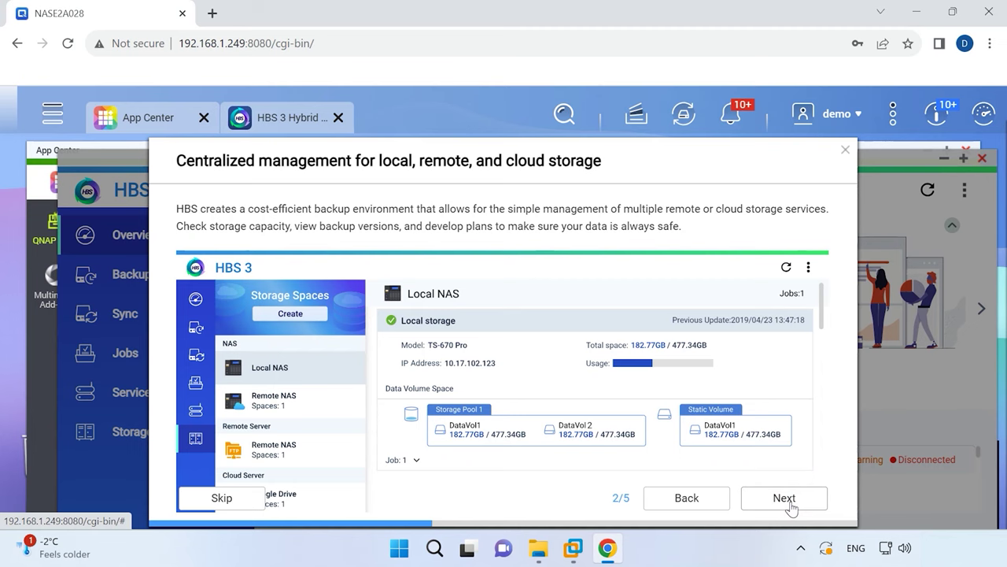
click(788, 500)
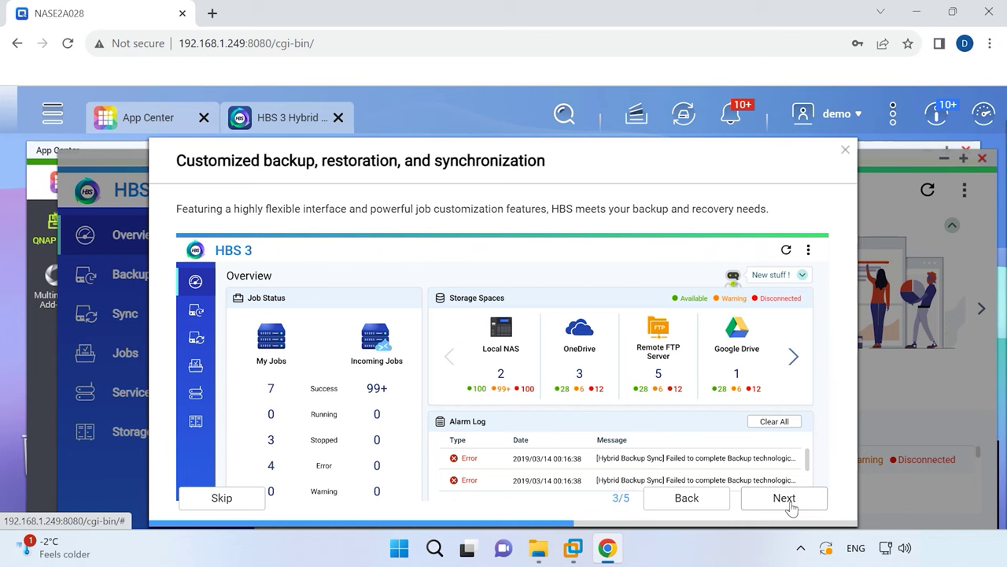
click(790, 502)
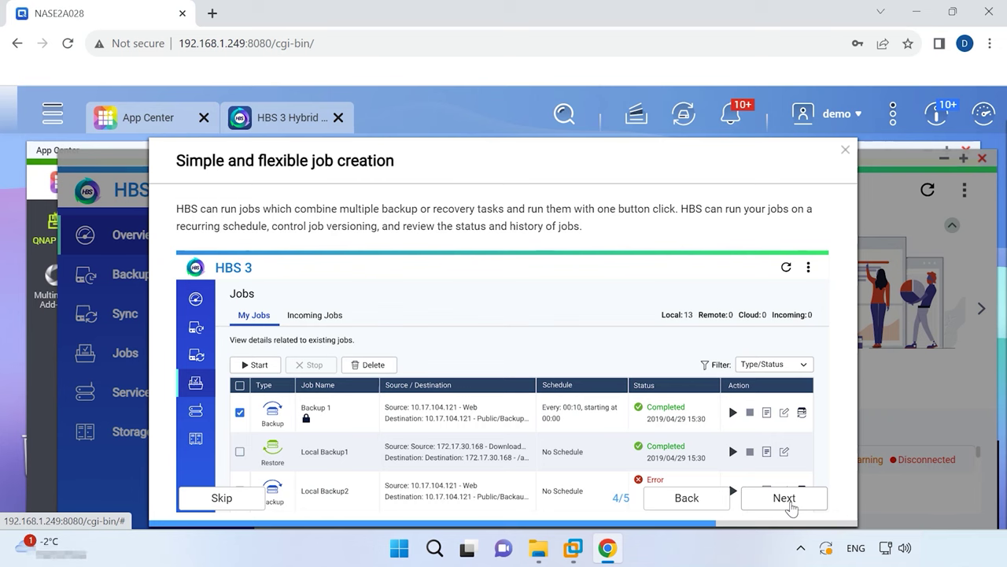
click(790, 502)
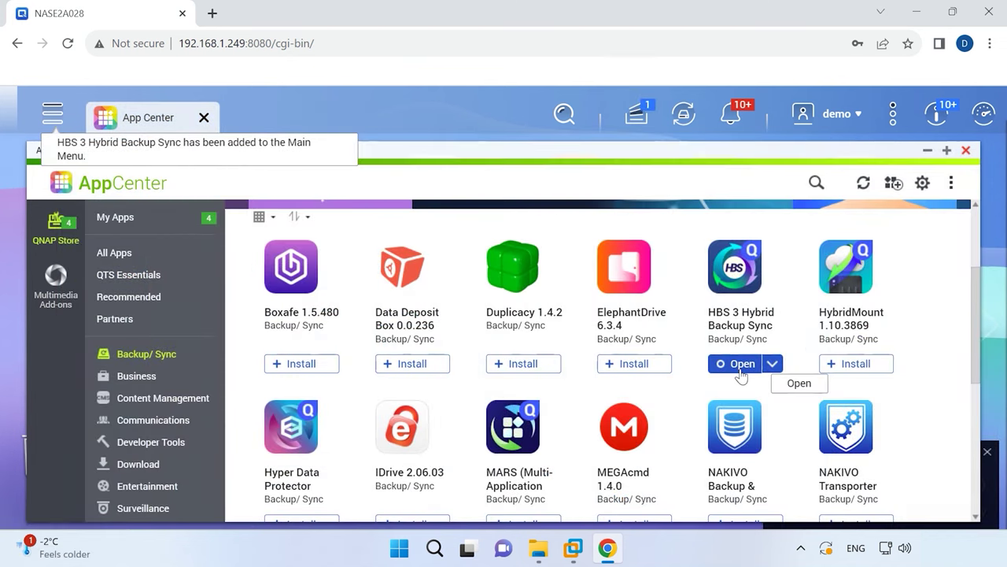
Step: Launch HBS 3 and start a new backup job from Backup & Restore's Back Up Now menu
click(740, 372)
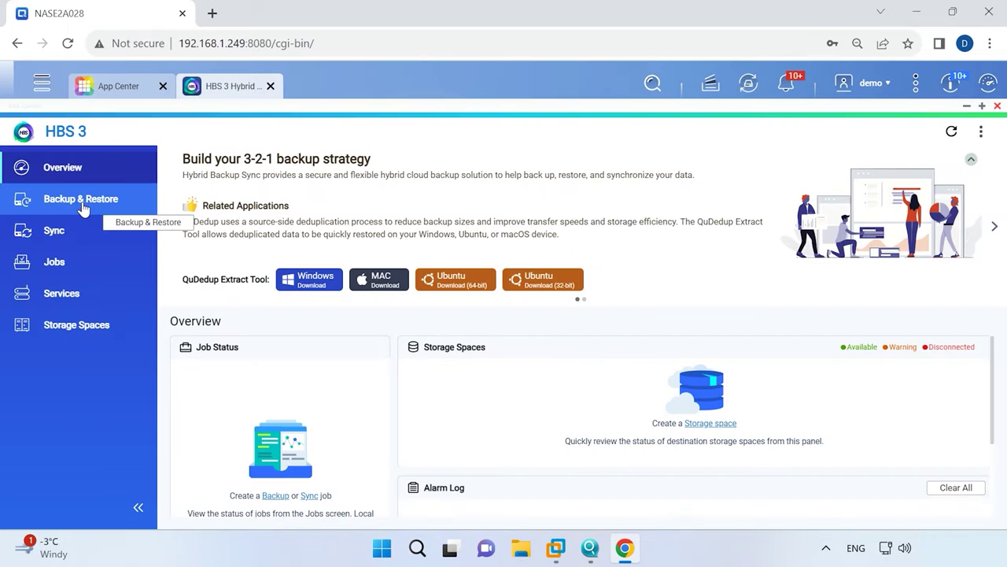
click(82, 205)
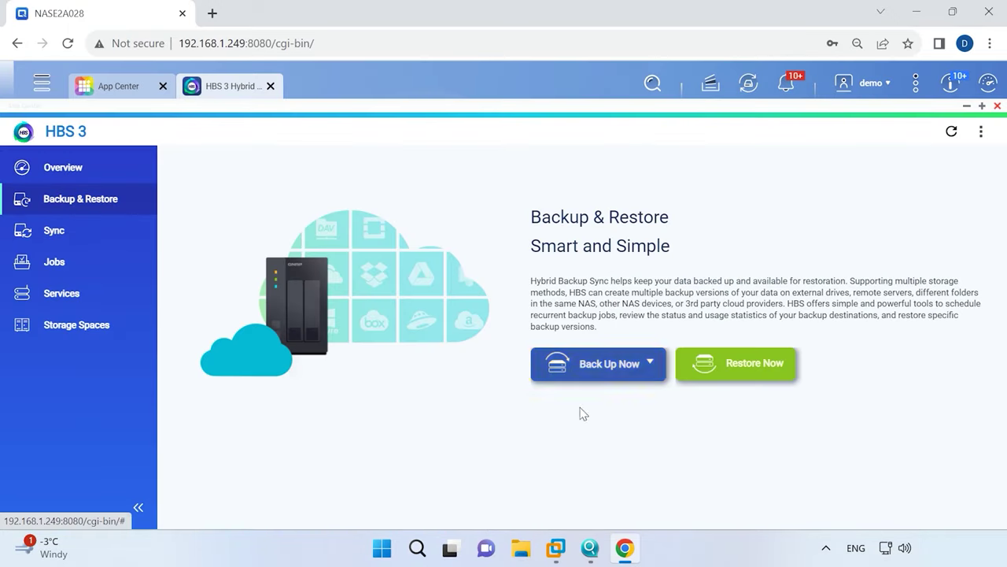
click(620, 375)
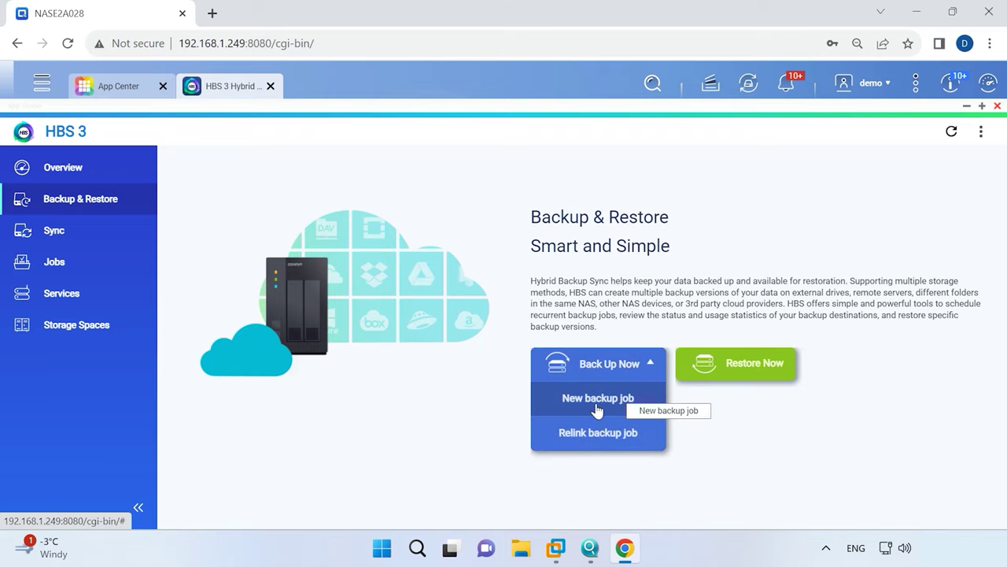
click(609, 410)
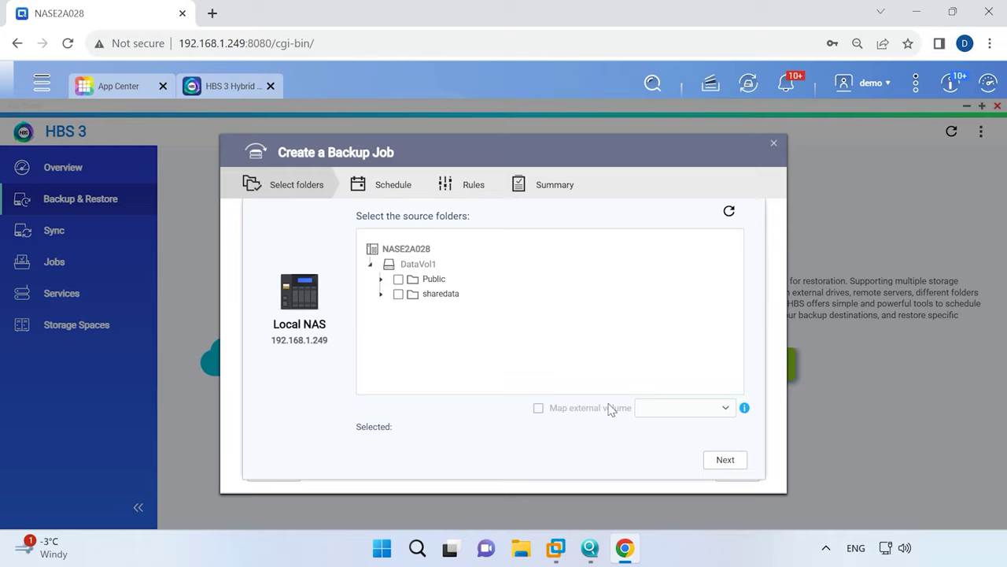
Step: Select the sharedata folder as the backup job's source
click(398, 295)
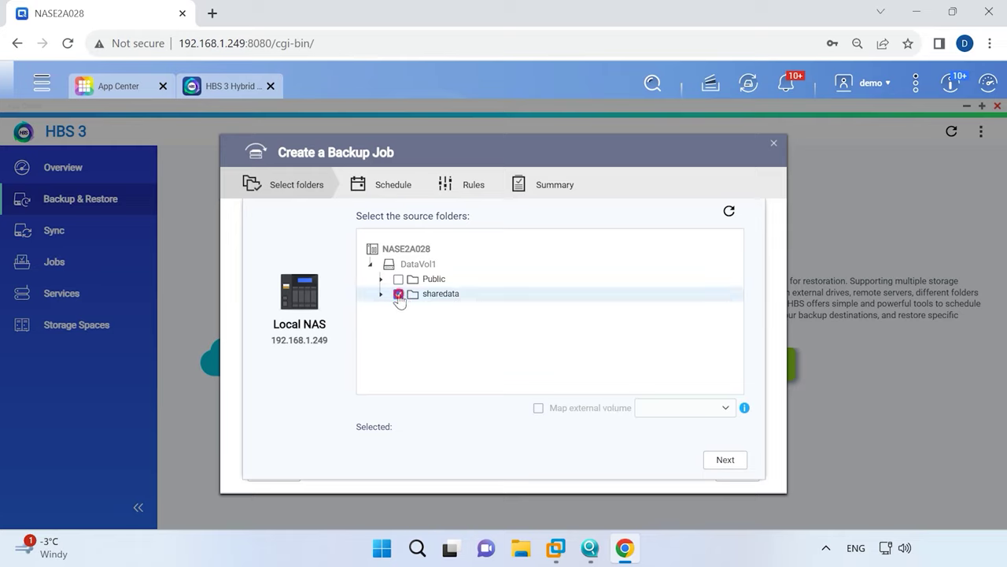
click(446, 298)
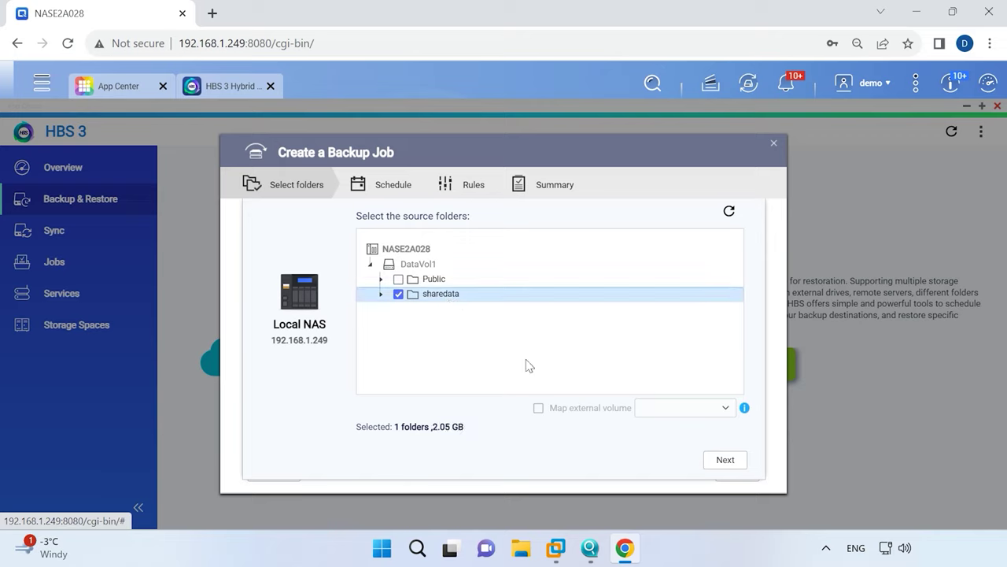
click(736, 467)
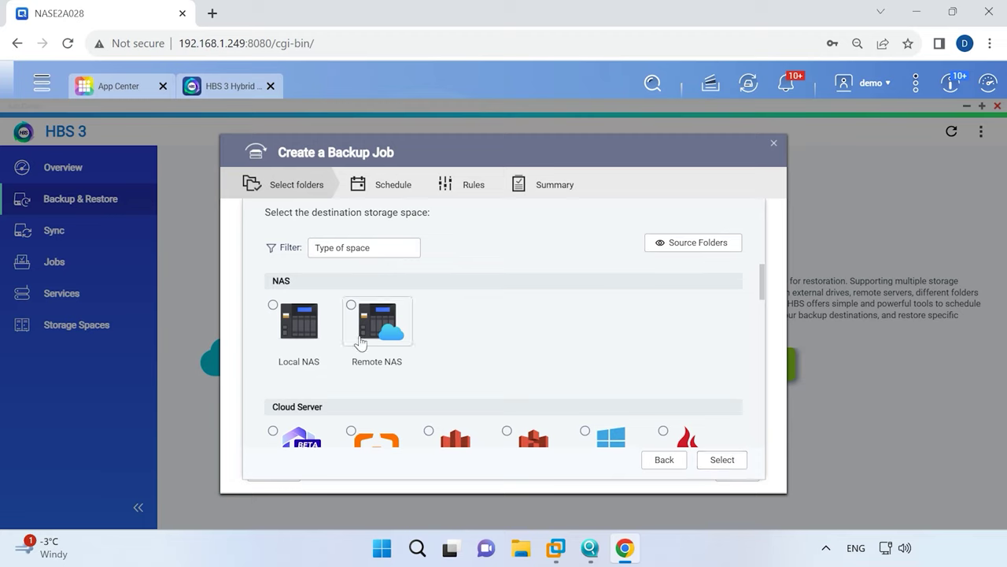
Step: Set the backup destination to the Public folder on the Local NAS
scroll(376, 358, down, 2)
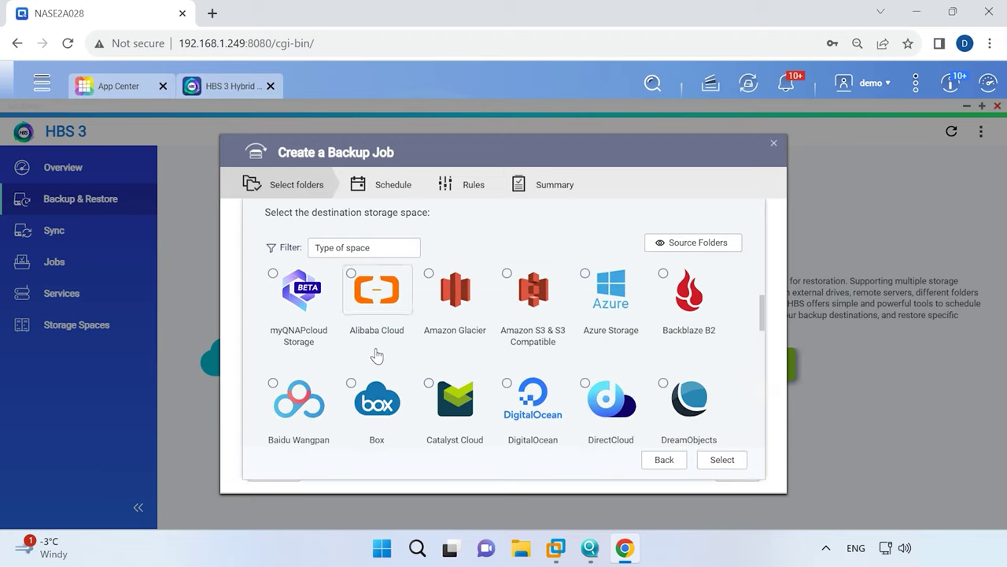
scroll(347, 353, up, 1)
scroll(337, 350, down, 5)
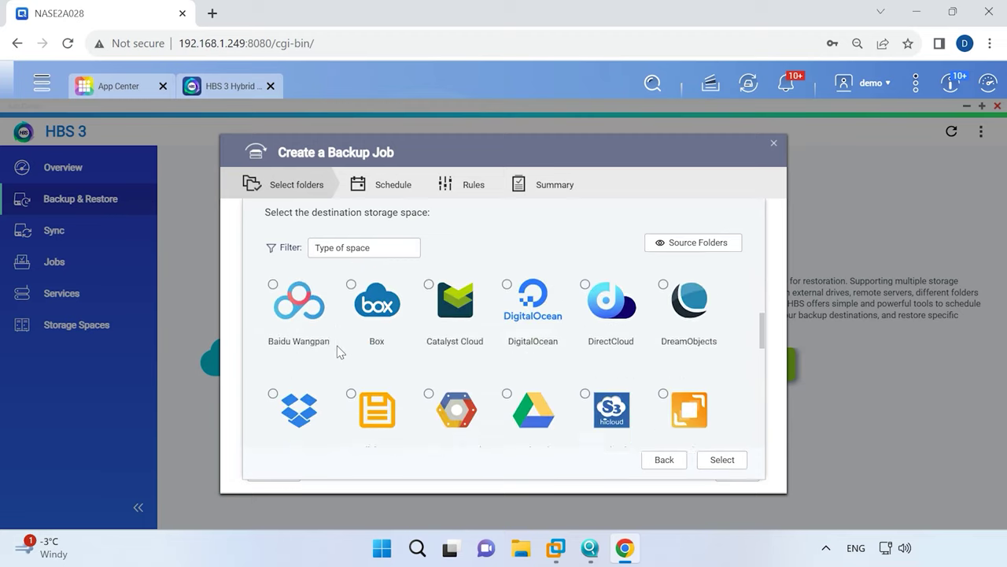
scroll(337, 350, down, 4)
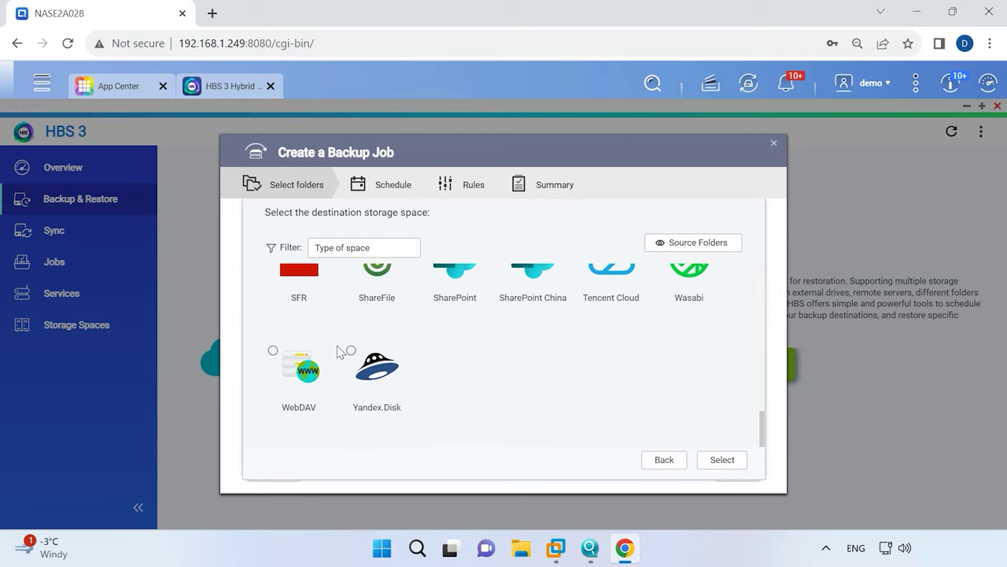
scroll(338, 351, up, 9)
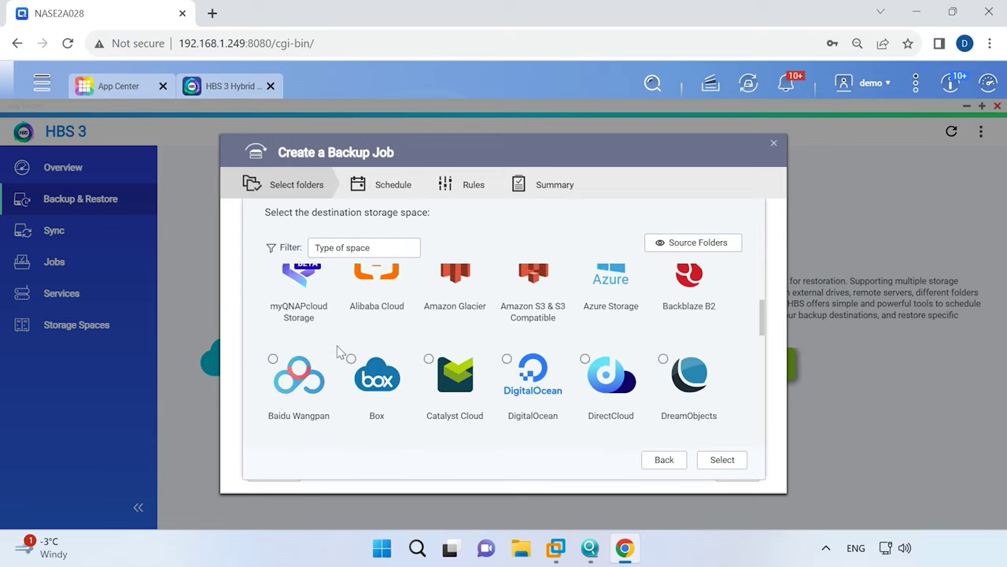
click(273, 306)
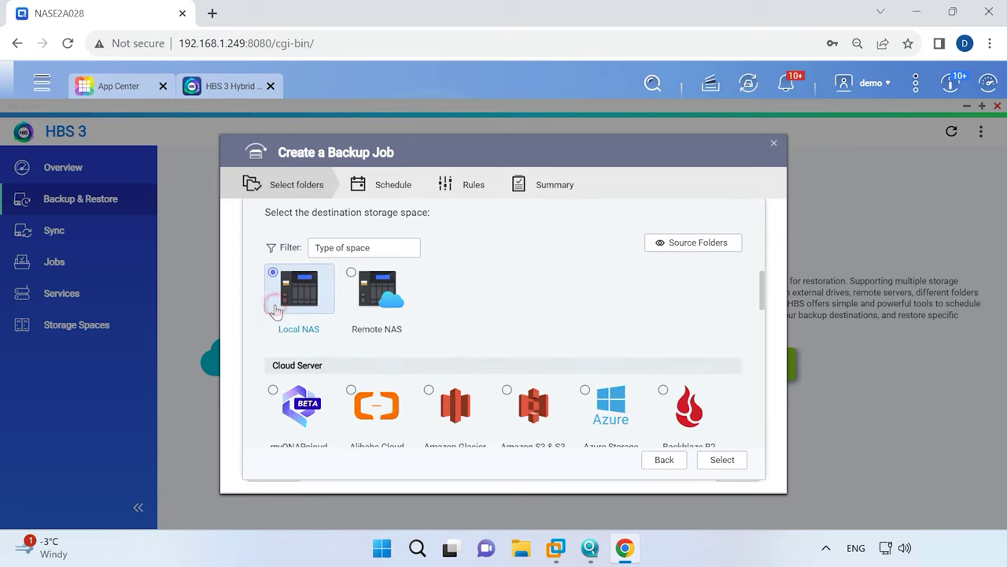
click(728, 464)
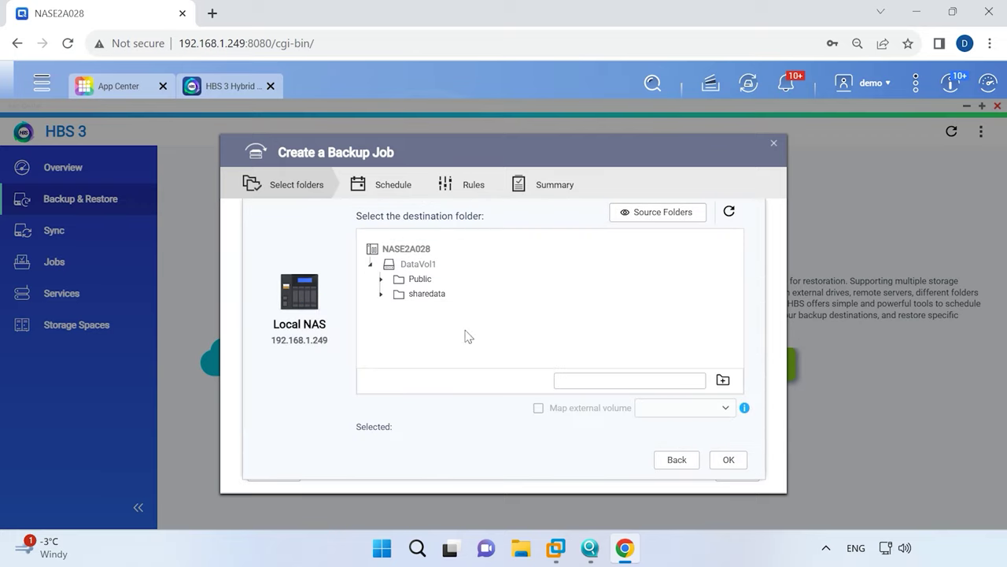
click(422, 282)
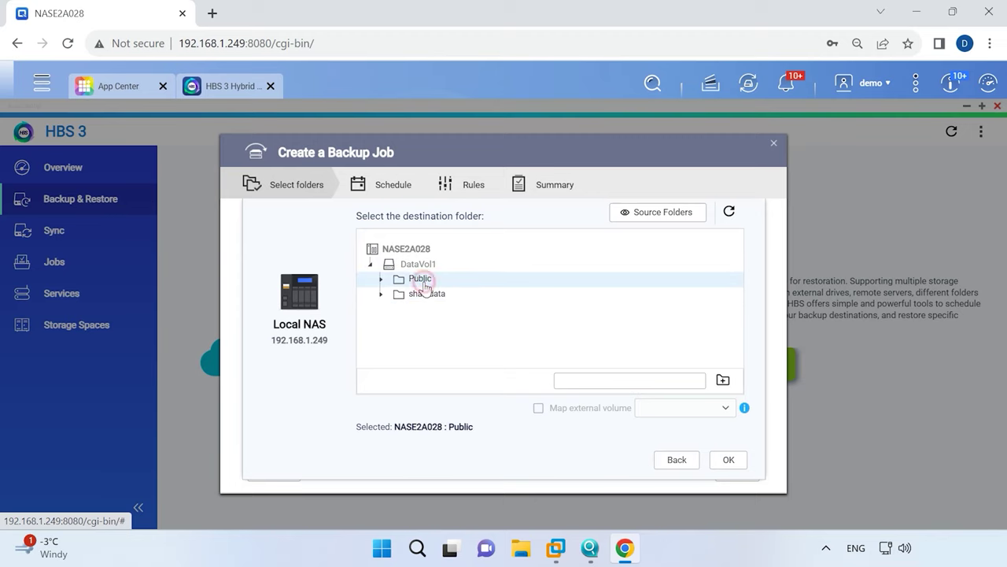
click(729, 461)
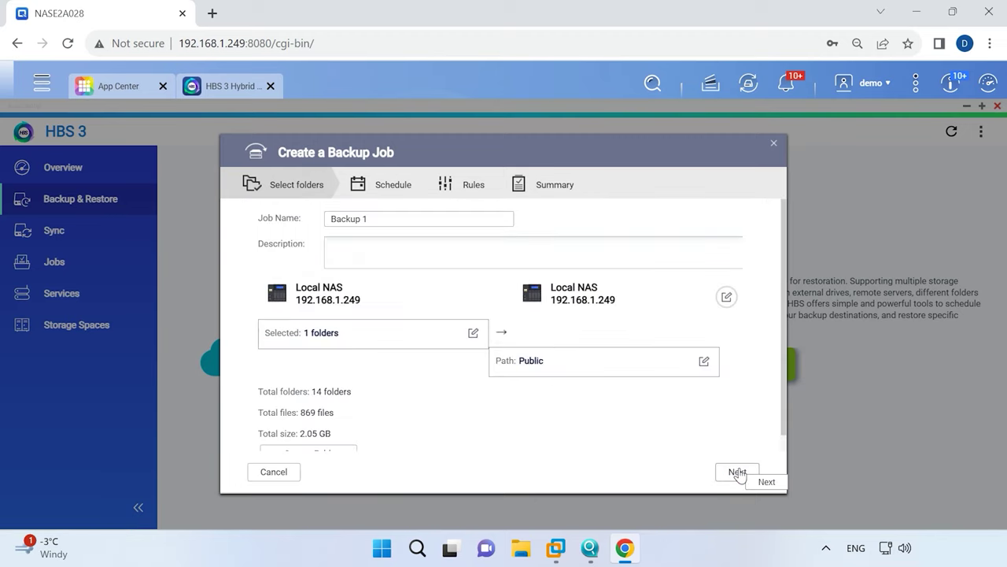
Step: After reviewing the Periodic, Daily, Weekly and Monthly schedule options, set No schedule with Back Up Now ticked
click(738, 475)
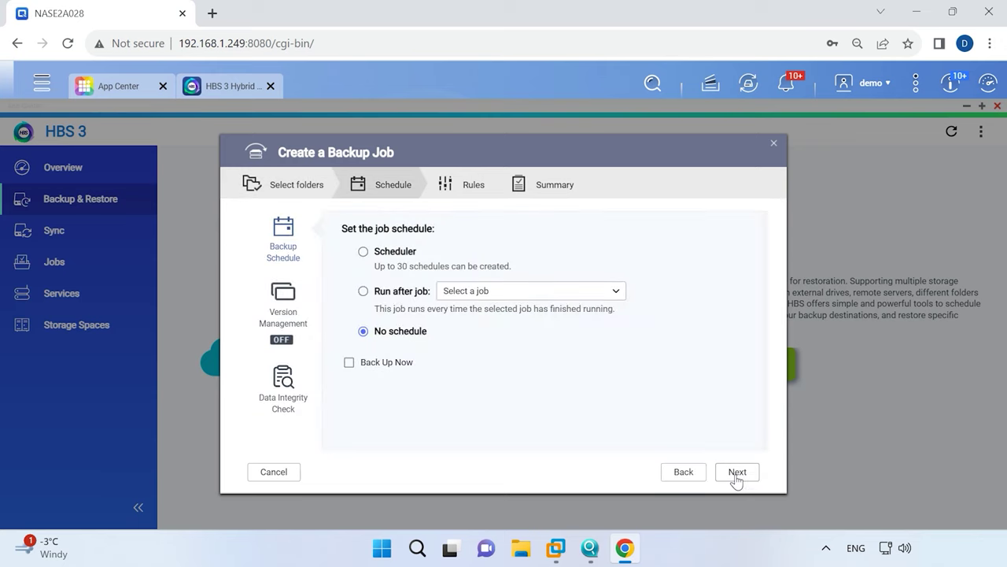
click(364, 253)
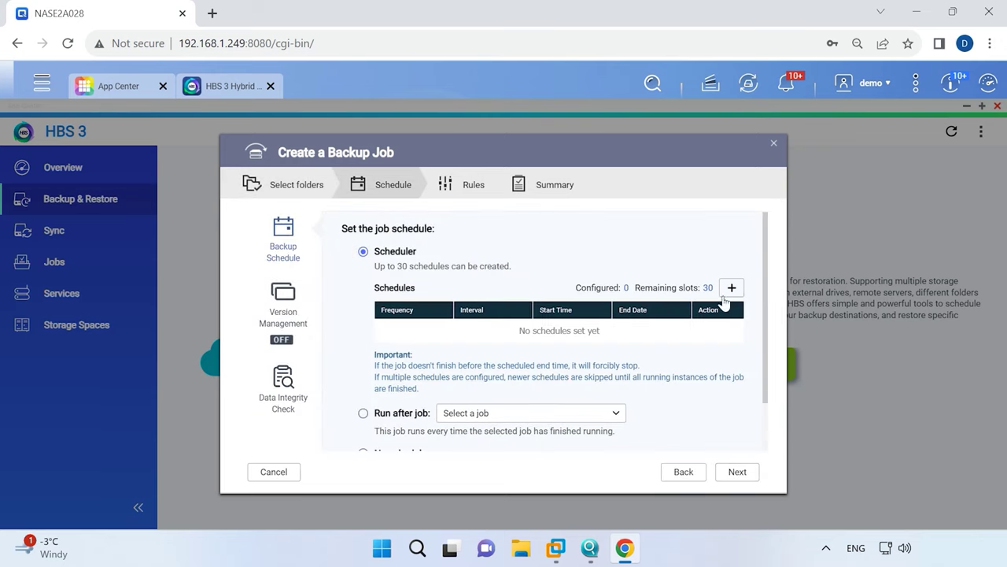
click(732, 288)
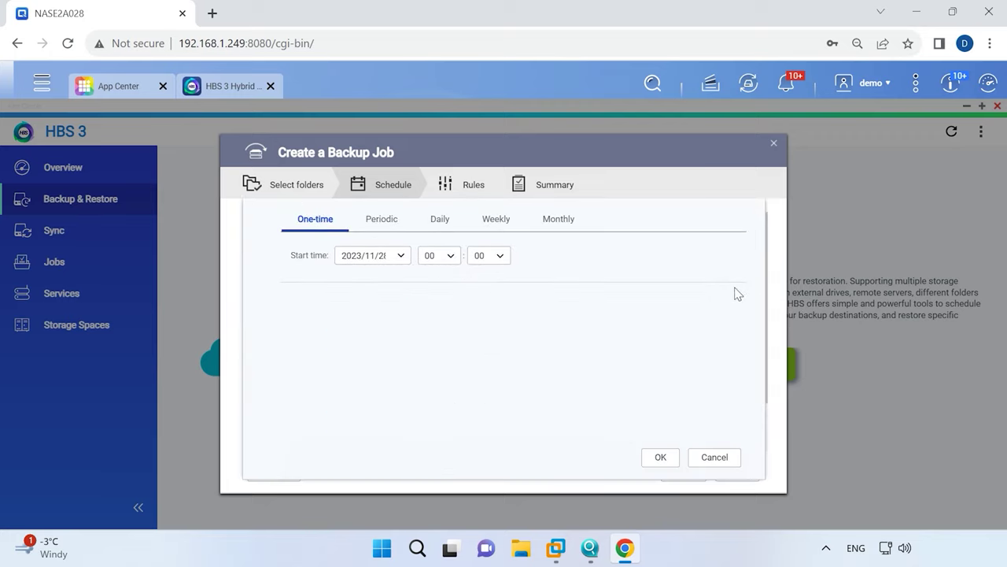
click(382, 222)
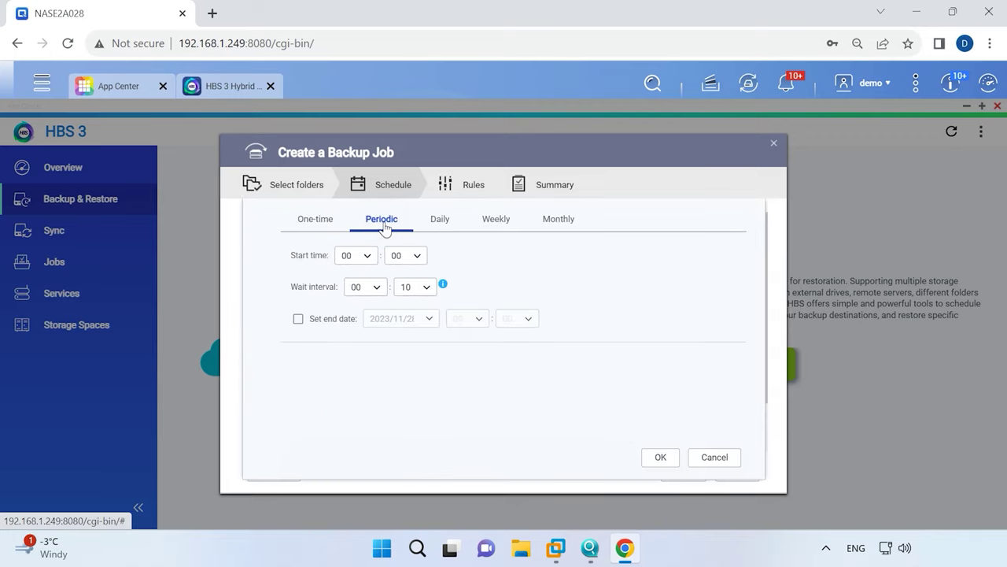
click(446, 223)
click(489, 224)
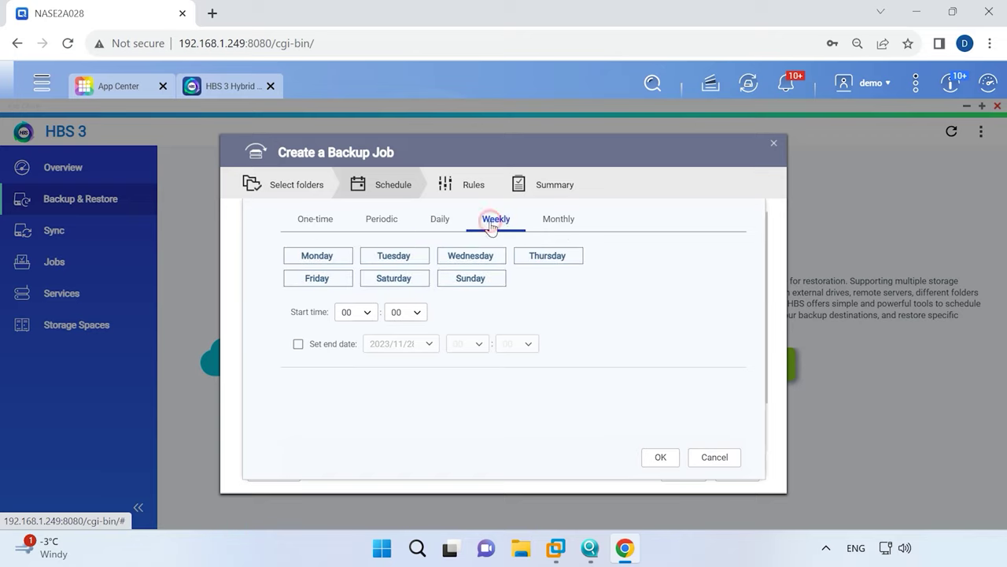
click(553, 226)
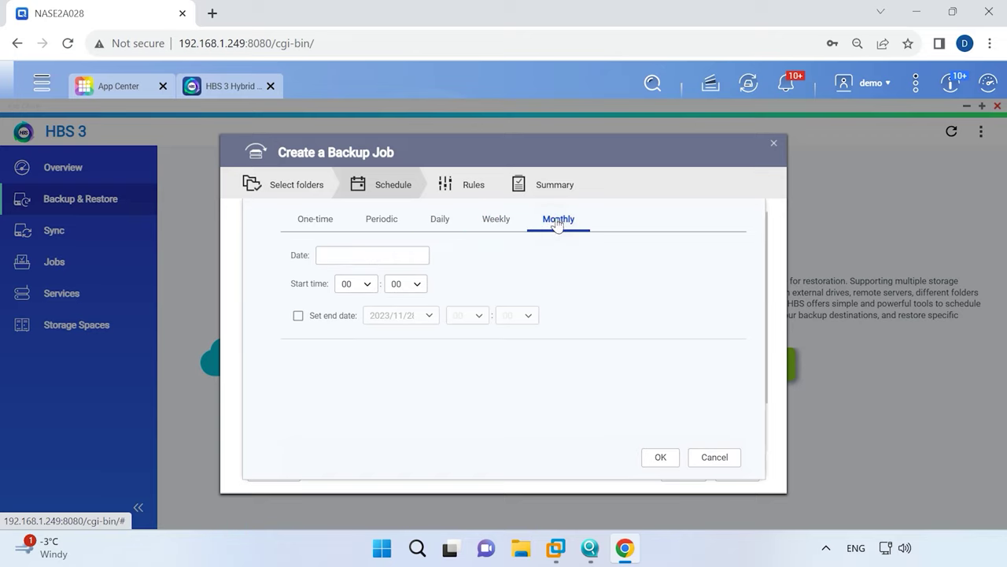
click(712, 458)
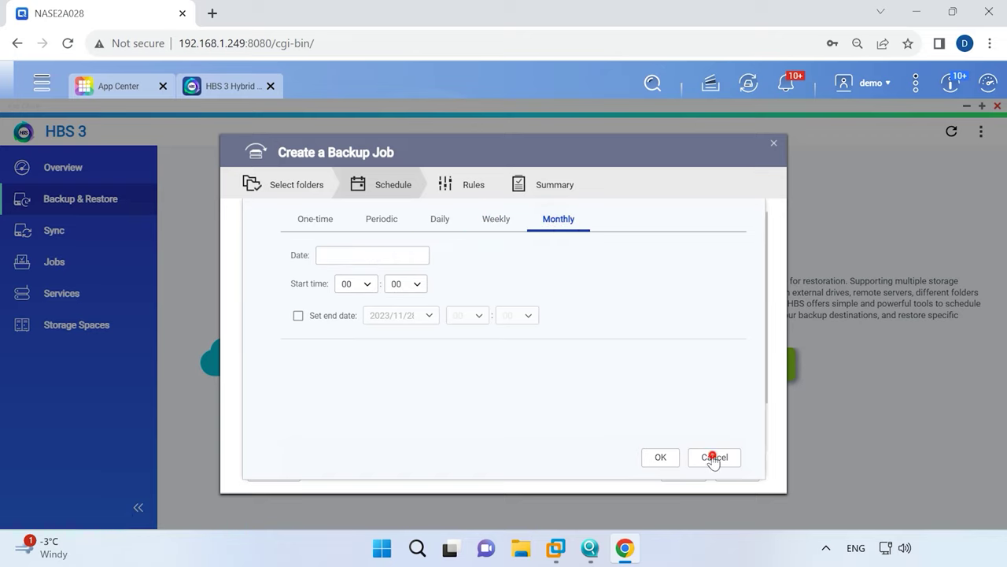
scroll(360, 403, down, 2)
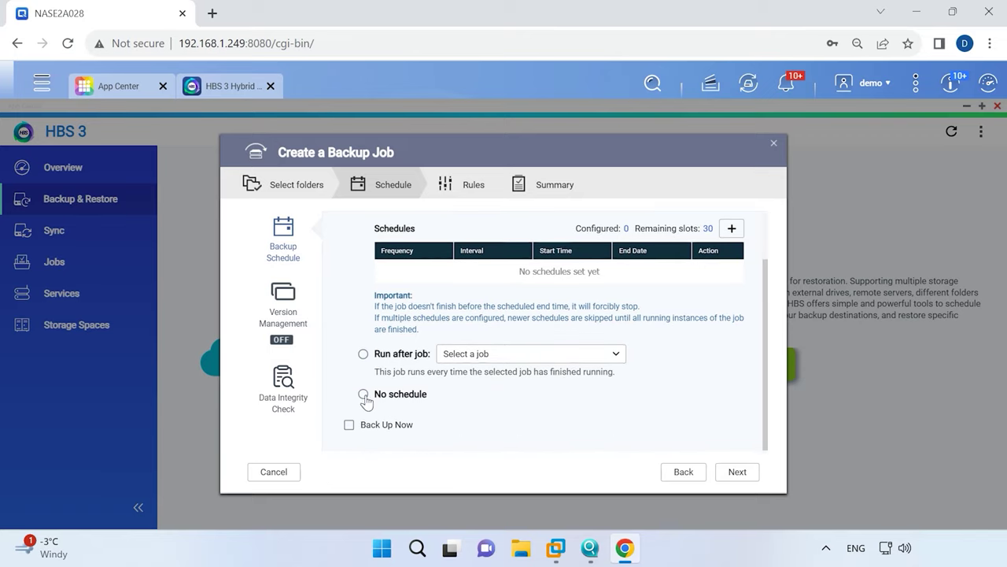
click(364, 395)
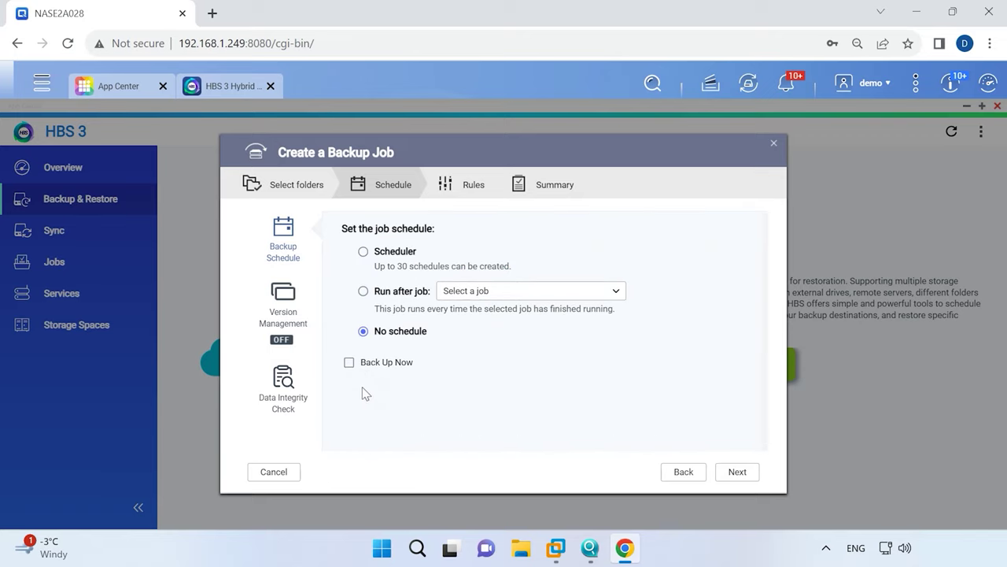
click(348, 364)
Step: Enable Check file contents in the job's Policies
click(738, 472)
scroll(374, 293, down, 1)
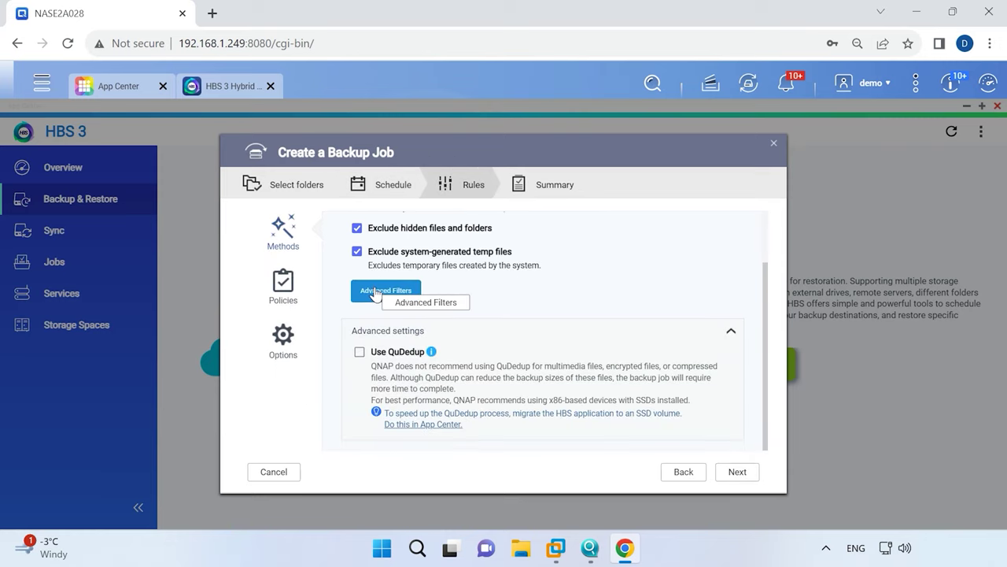
scroll(375, 292, up, 1)
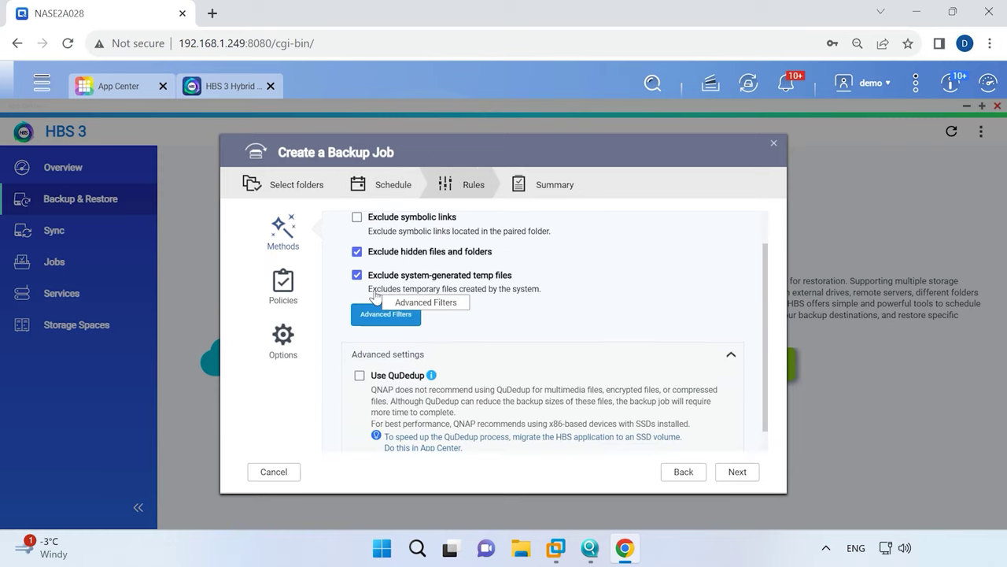
click(288, 292)
scroll(381, 388, down, 2)
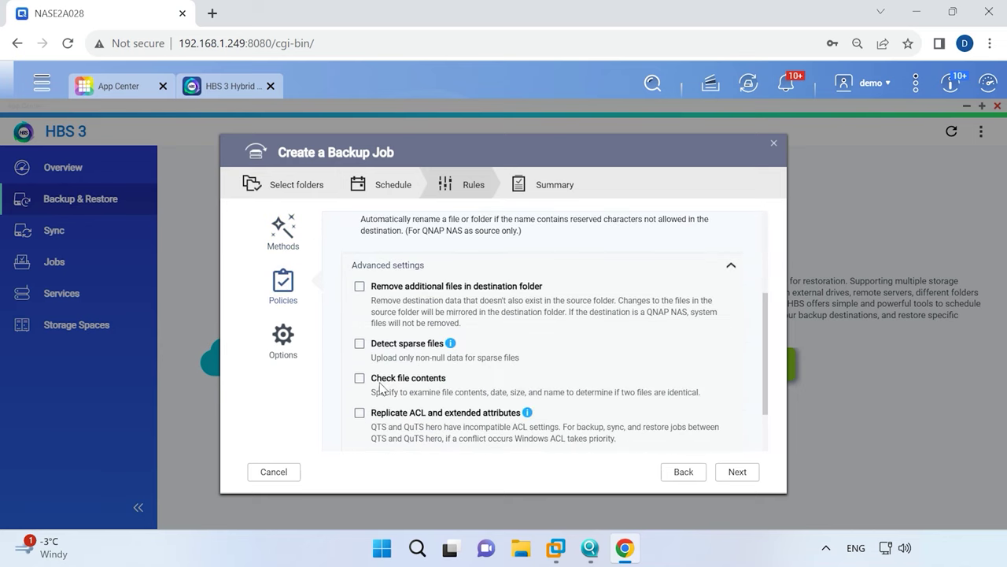
click(360, 379)
scroll(434, 394, down, 1)
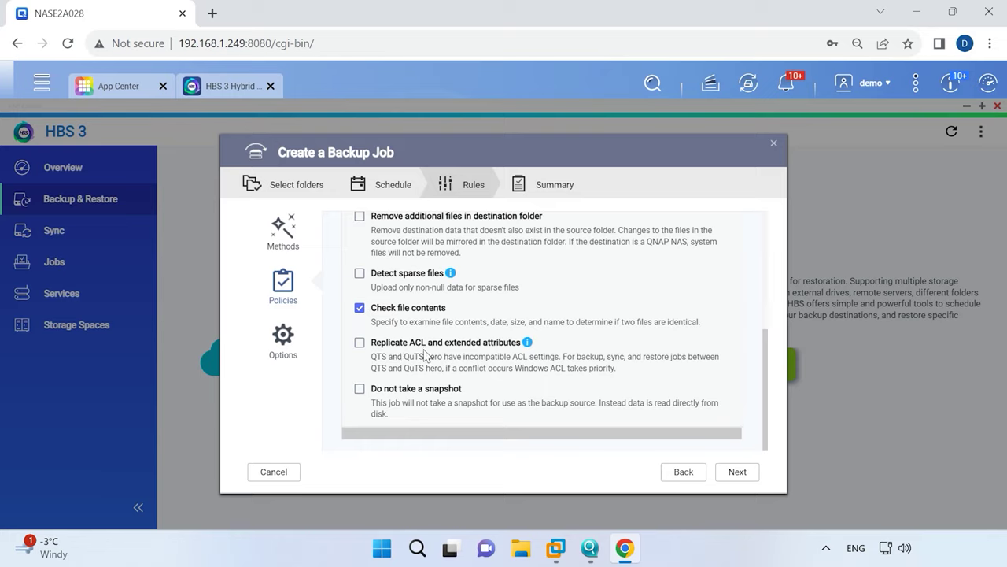
Step: Review the job Options and create Backup 1 from the Summary page
click(288, 343)
scroll(501, 409, down, 3)
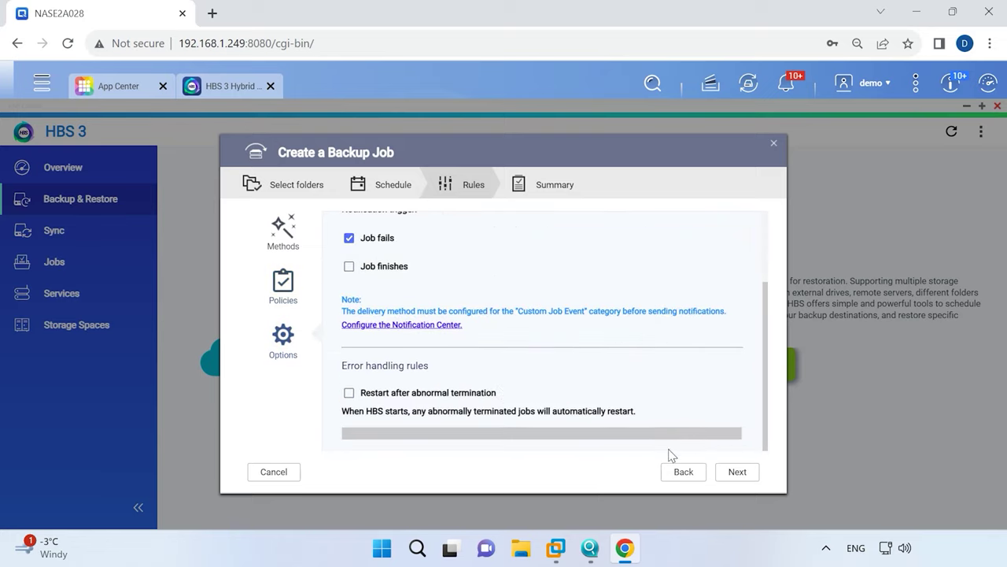
click(737, 473)
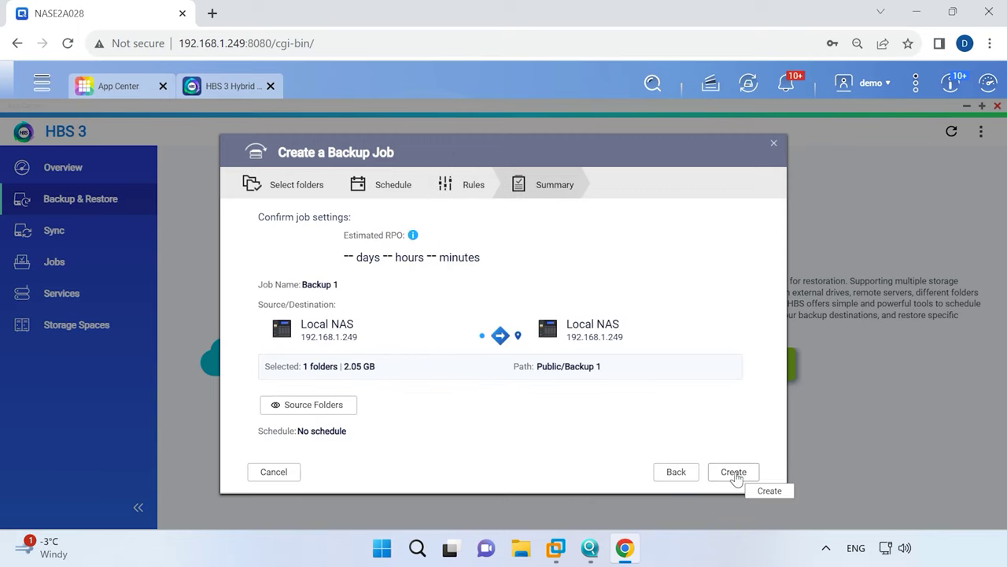
click(735, 473)
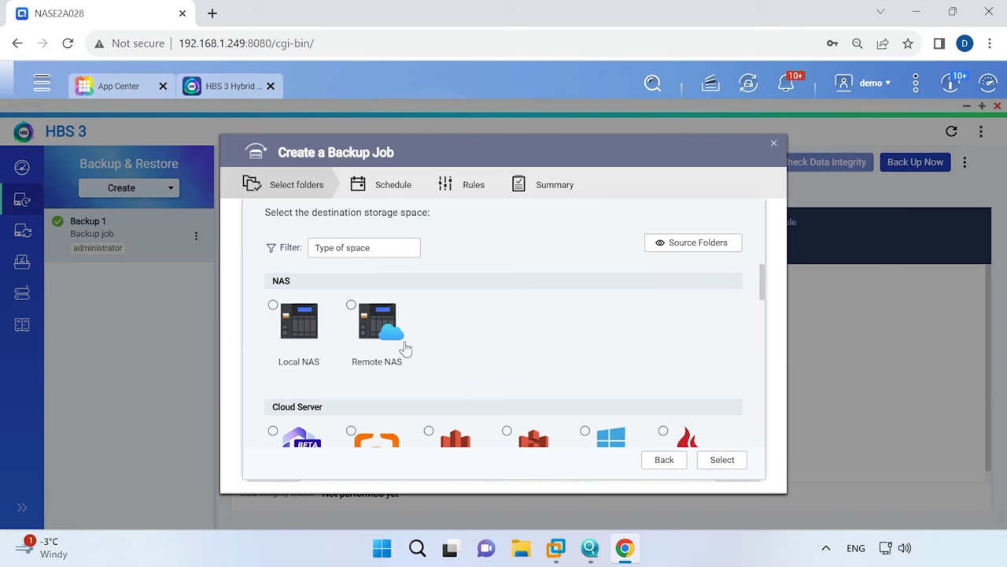
Step: Add Remote NAS 1 at 192.168.1.211 as a storage space using an administrator account's username and password
click(351, 304)
click(351, 305)
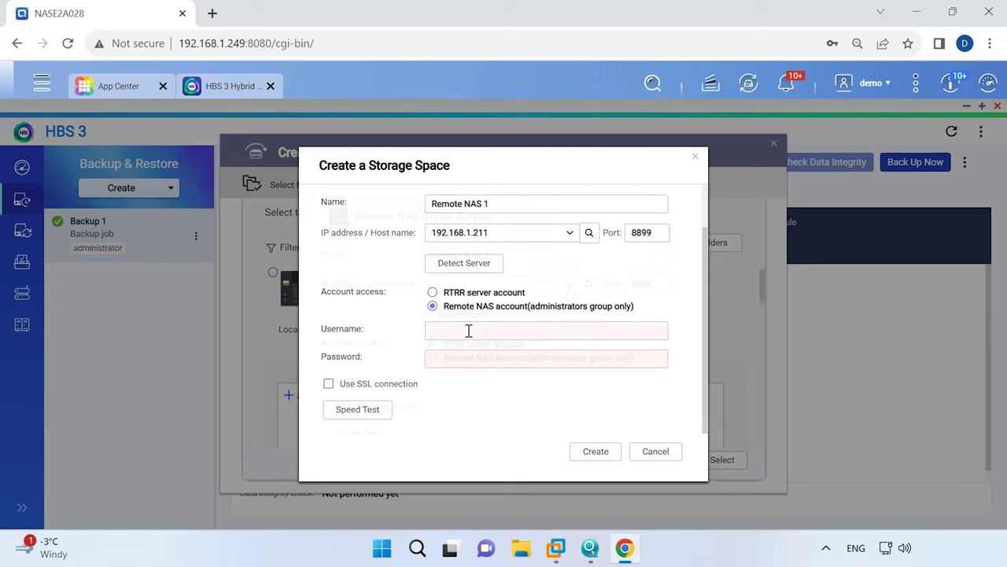
click(468, 331)
text(admin)
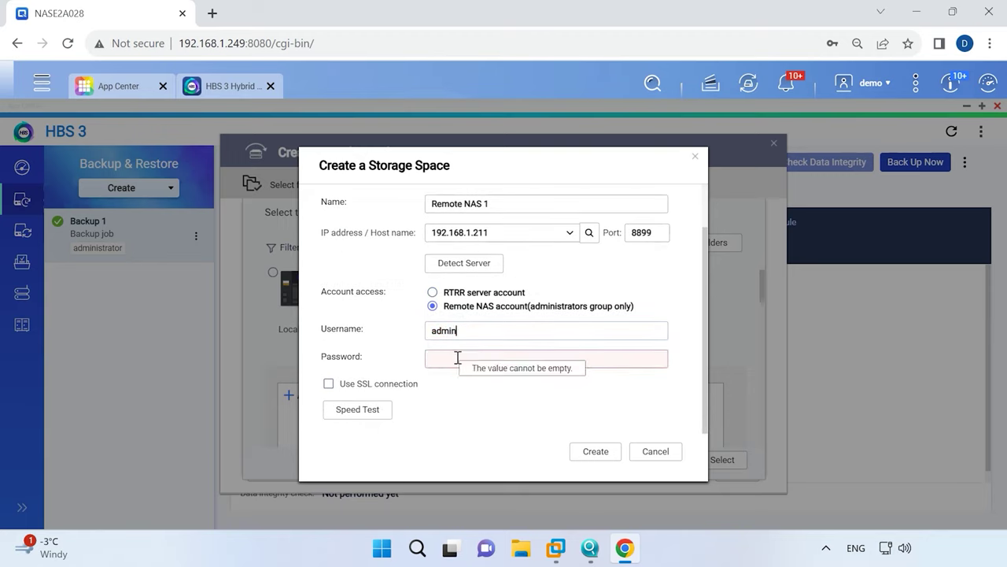
click(458, 359)
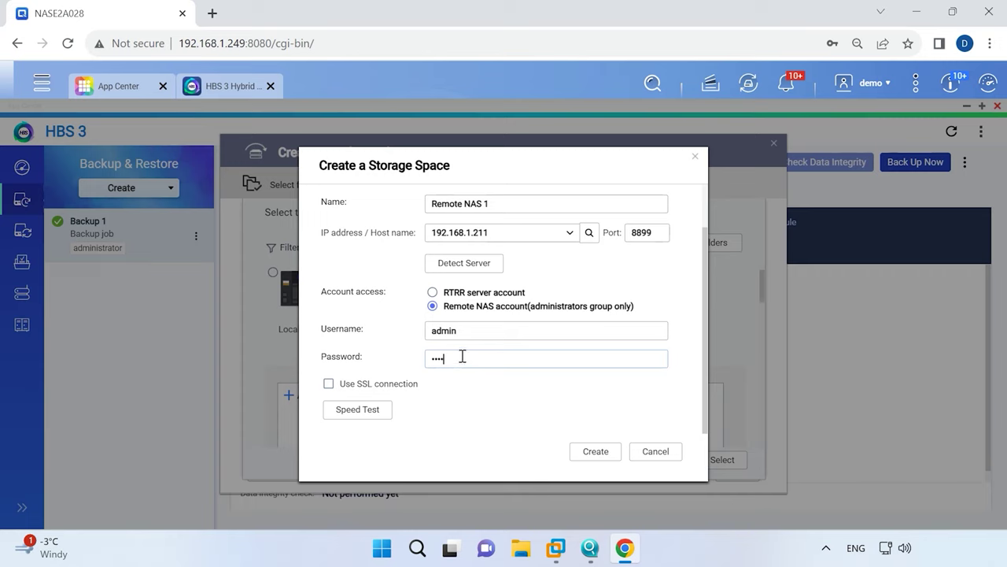
click(603, 460)
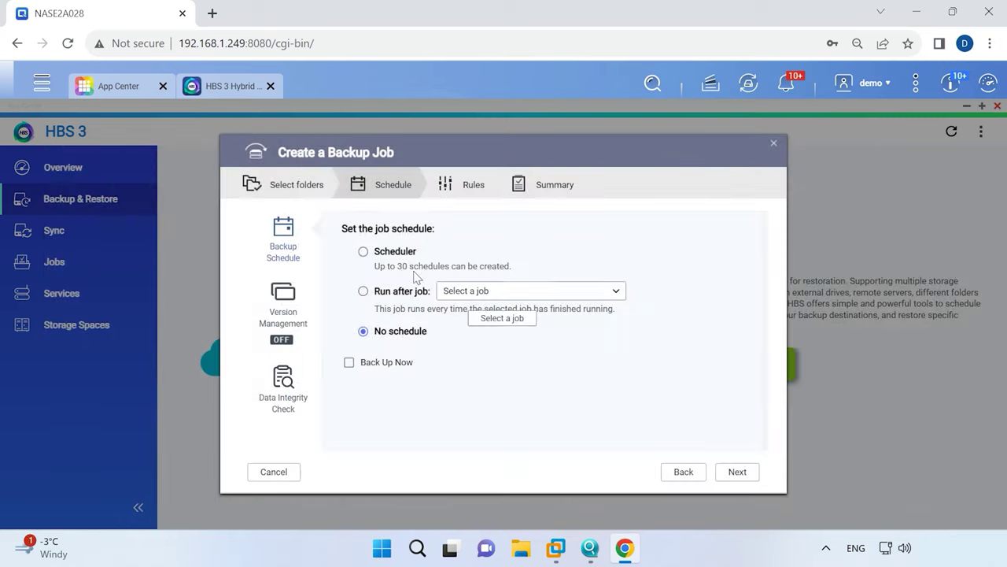
Step: Choose scheduled runs for the job, then view the Cloud Server destination options
click(363, 252)
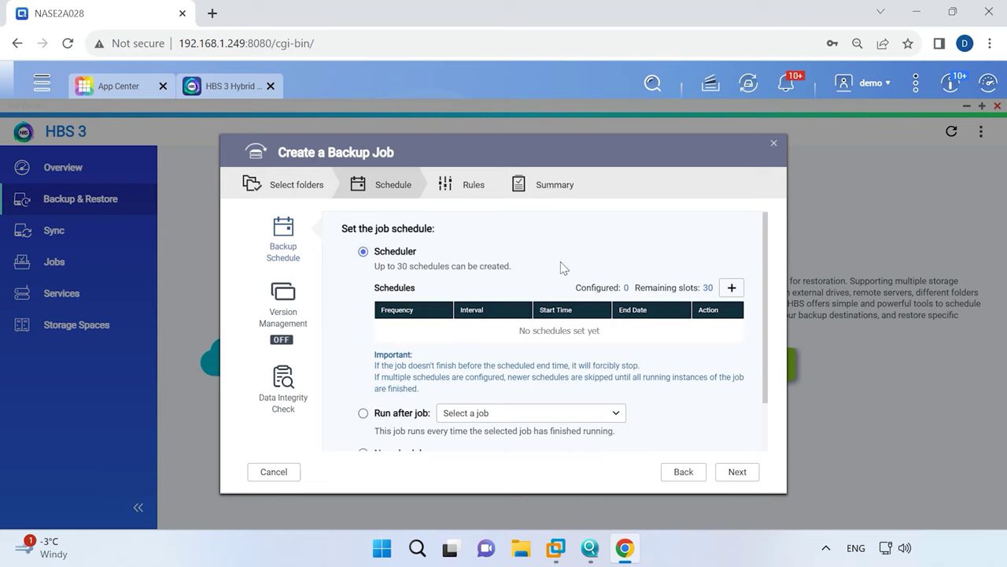
scroll(564, 310, down, 2)
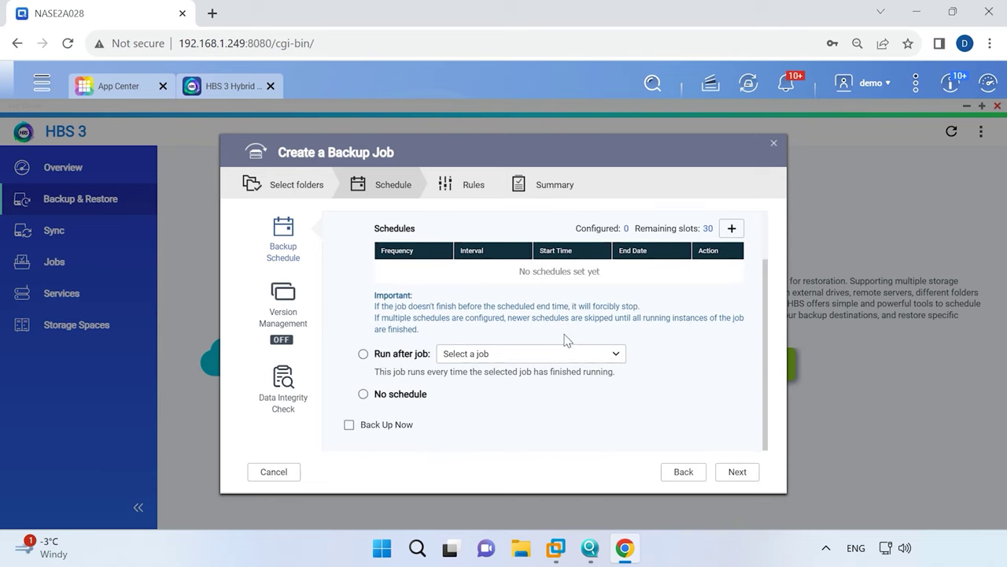
scroll(565, 347, up, 2)
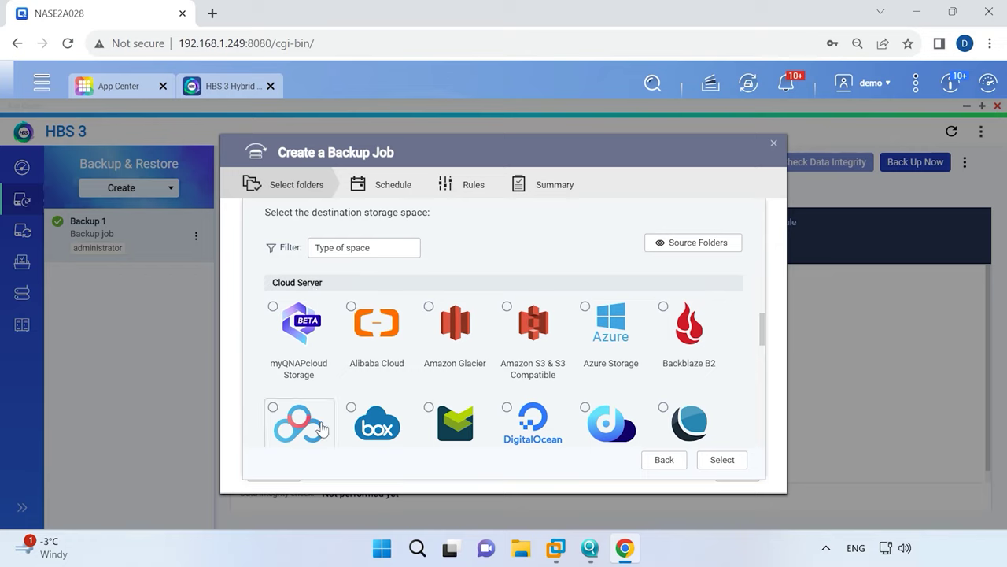
Step: Pick Dropbox from the Cloud Server list as the backup destination
scroll(370, 414, down, 1)
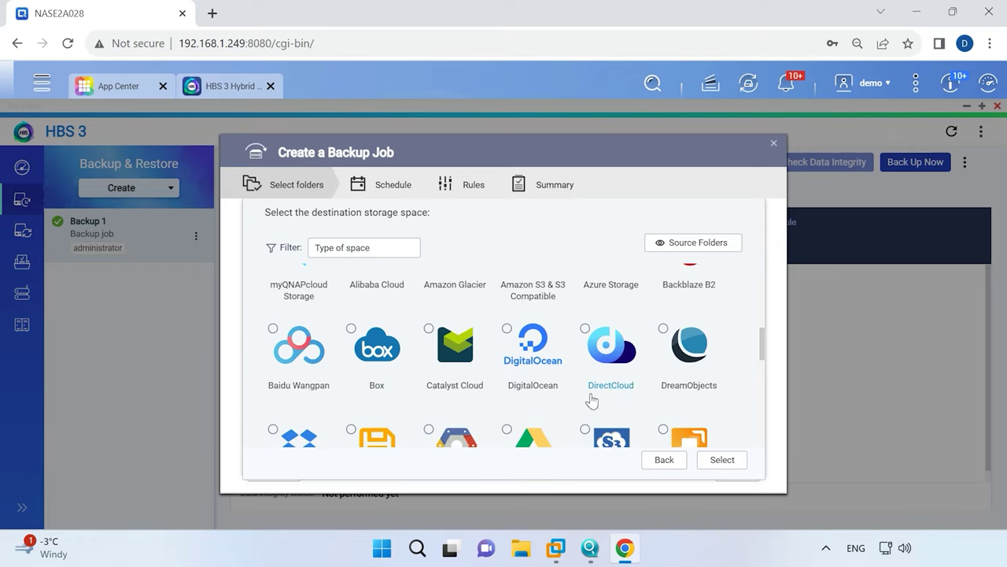
scroll(591, 399, down, 1)
scroll(722, 394, down, 3)
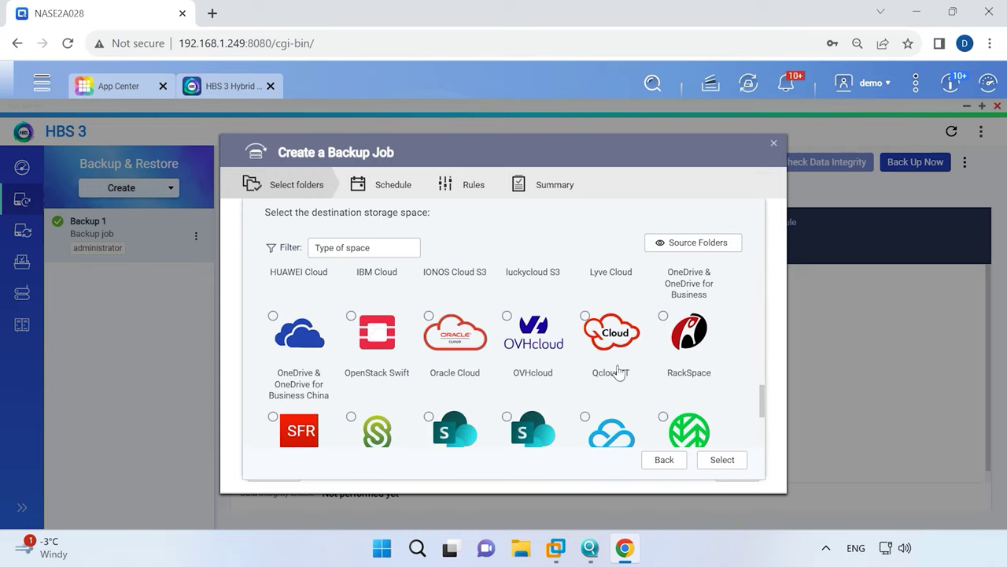
scroll(618, 373, down, 2)
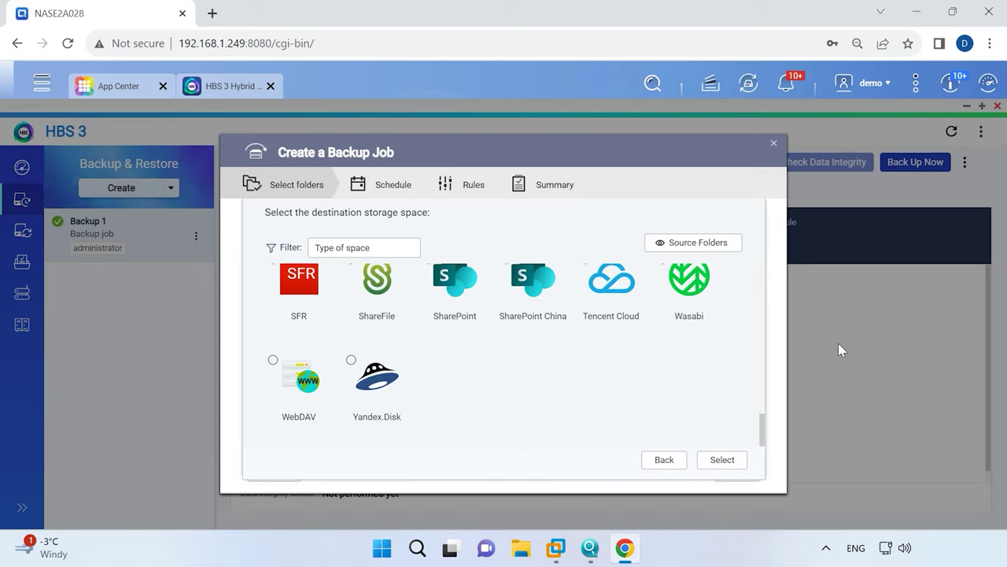
scroll(454, 411, up, 5)
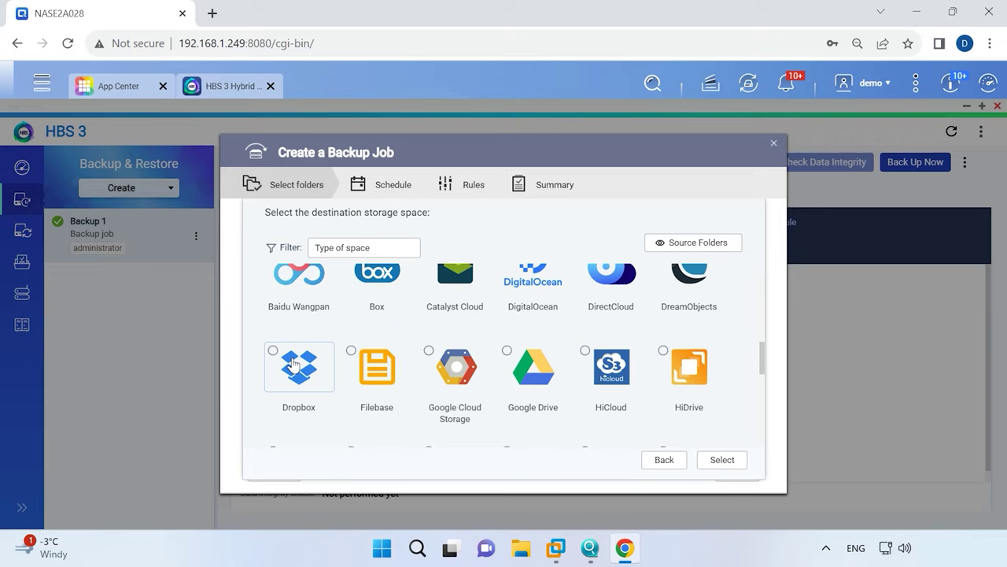
click(290, 362)
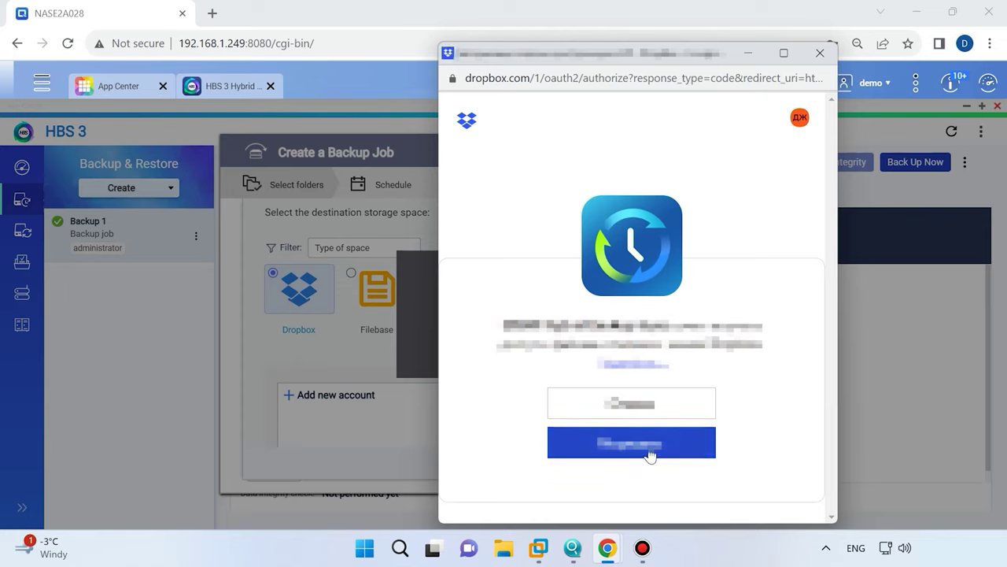
Step: Allow Dropbox access, create storage space Dropbox 1, and target its /backup folder
click(645, 444)
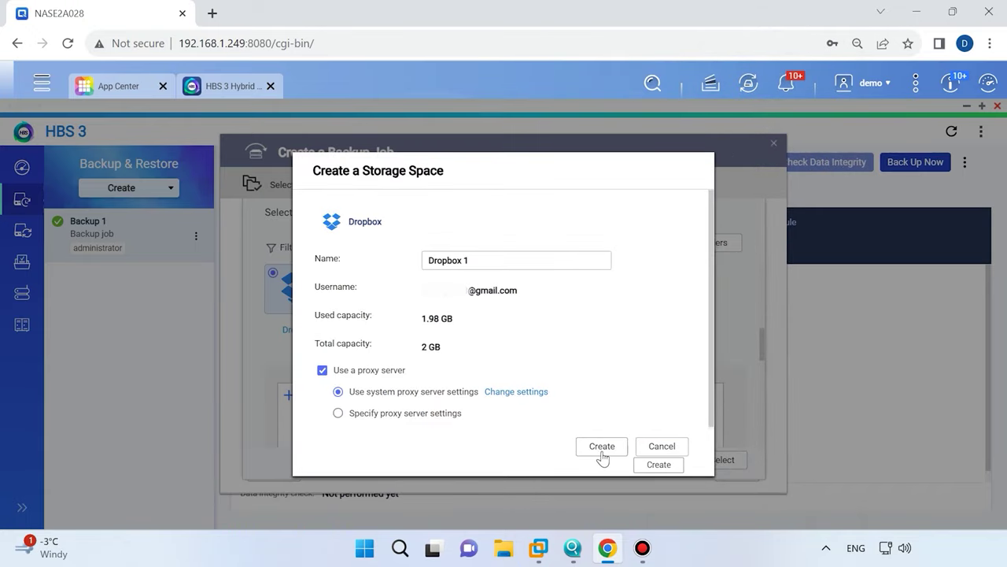
click(602, 447)
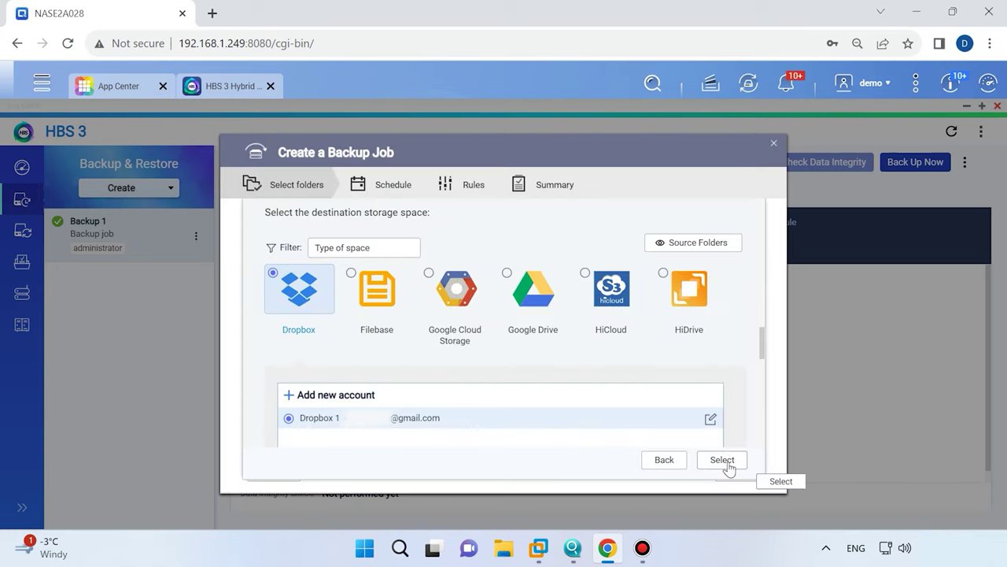
click(728, 463)
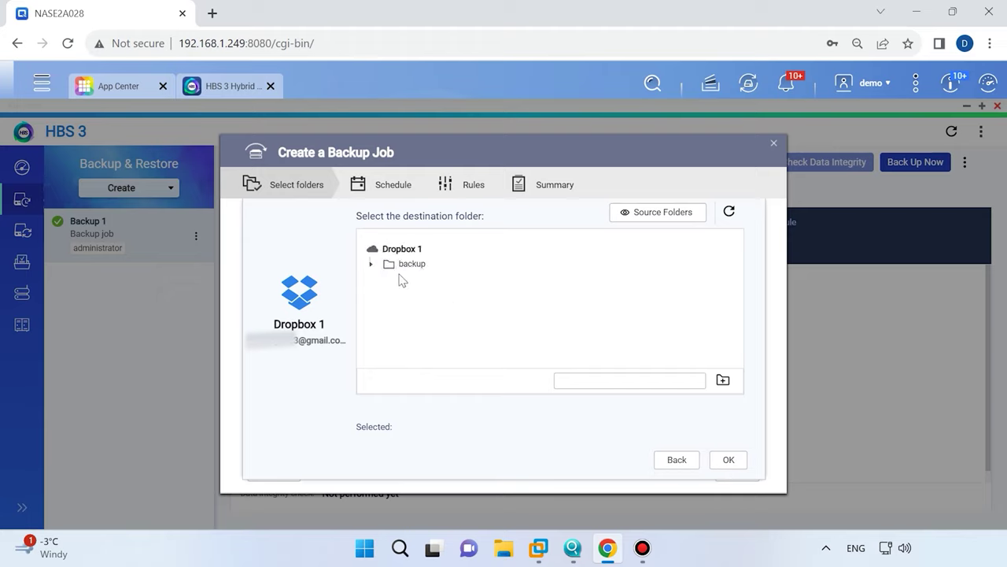
click(407, 266)
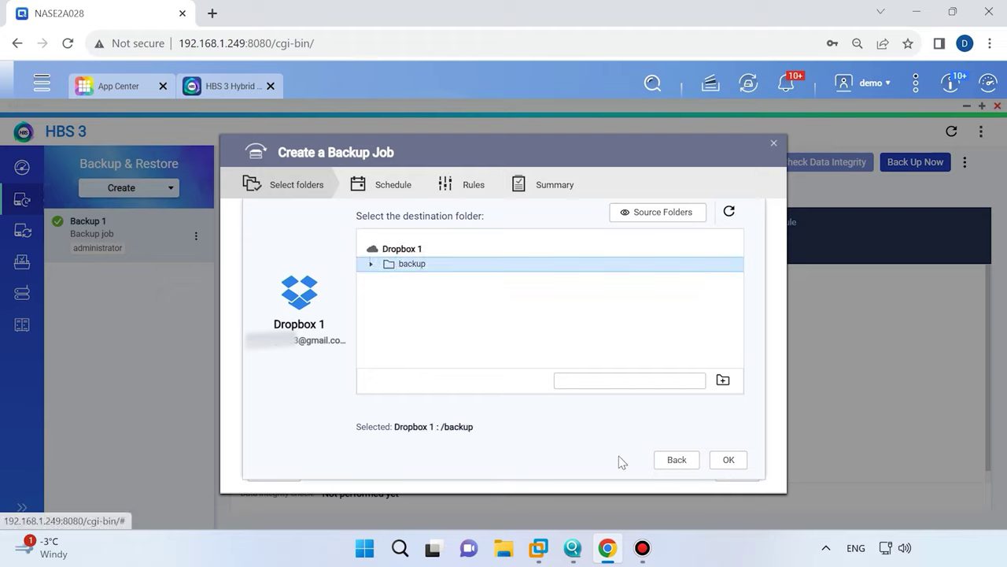
click(729, 461)
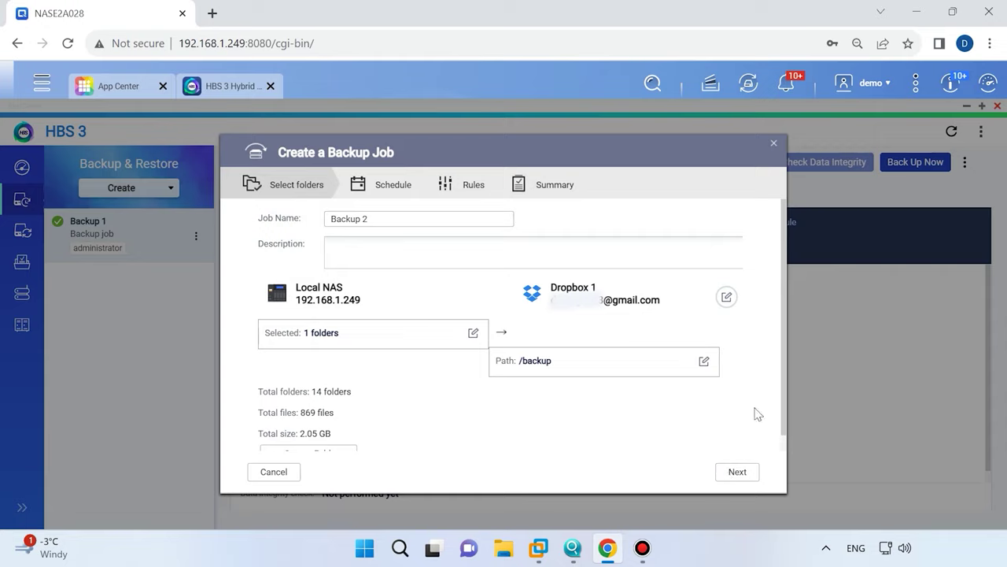
Step: Set the Backup 2 schedule to Back Up Now
click(738, 472)
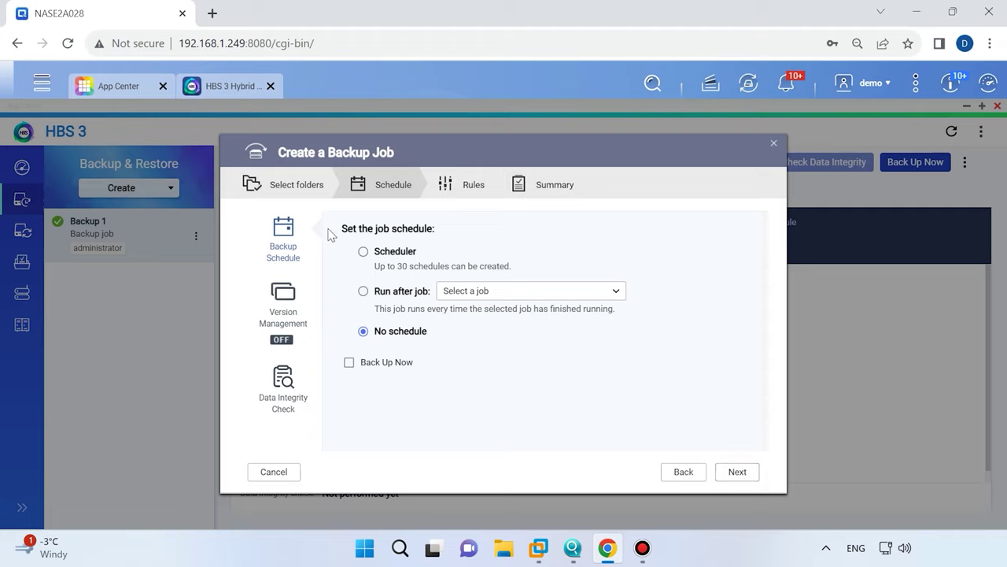
click(388, 363)
click(732, 473)
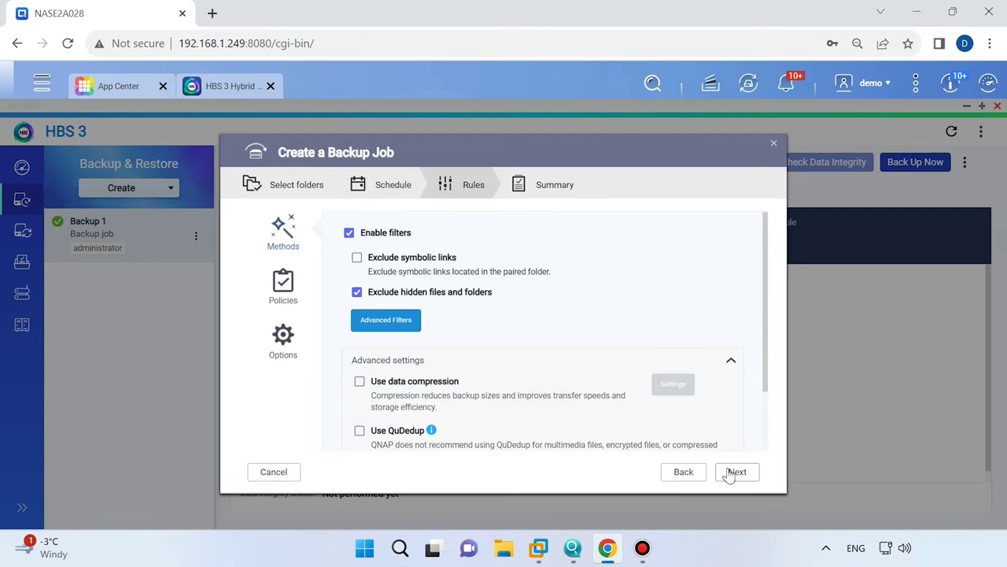
Step: Keep the default Methods, Policies and Options rules and create Backup 2
scroll(424, 309, down, 2)
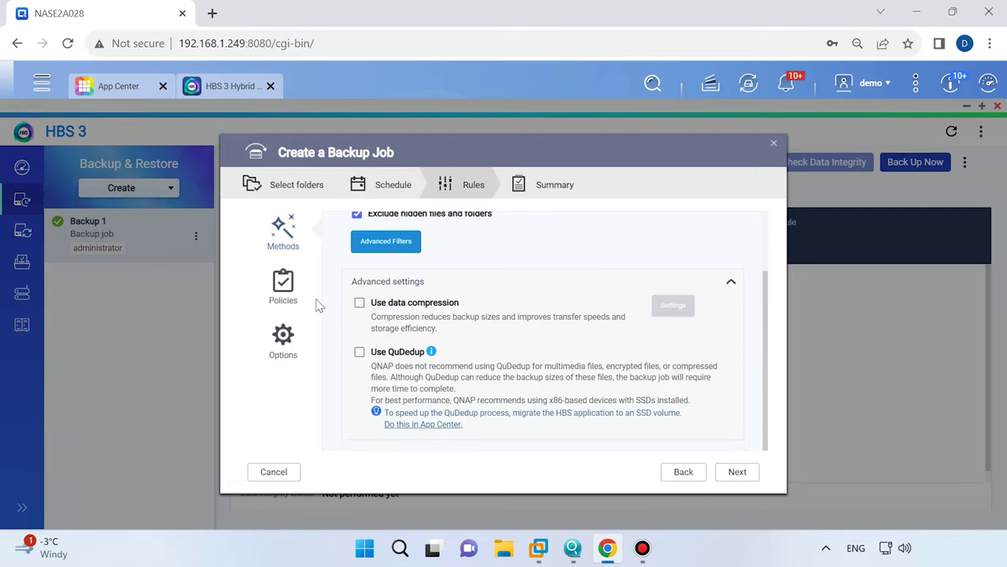
click(281, 285)
scroll(448, 318, down, 5)
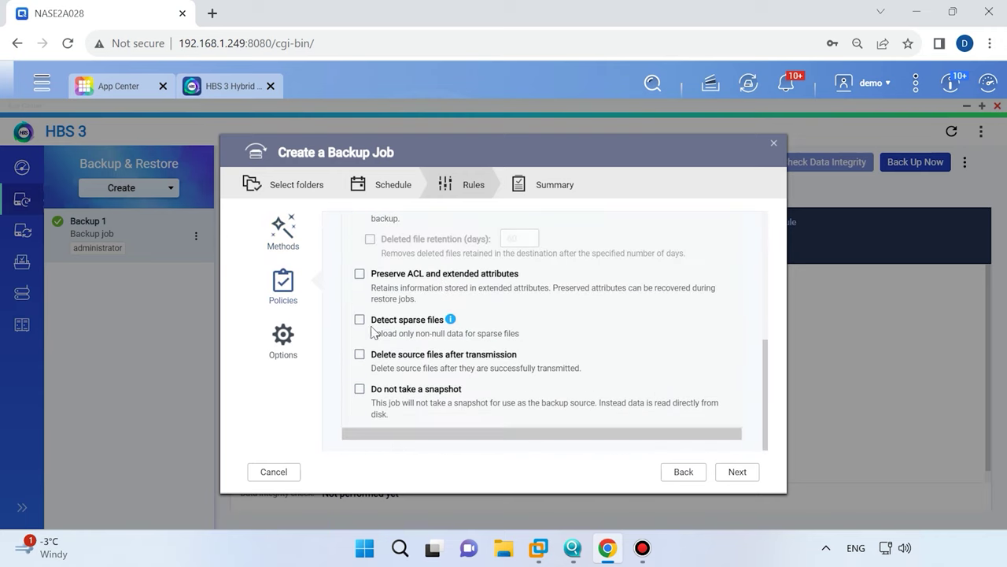
click(284, 337)
scroll(468, 340, down, 5)
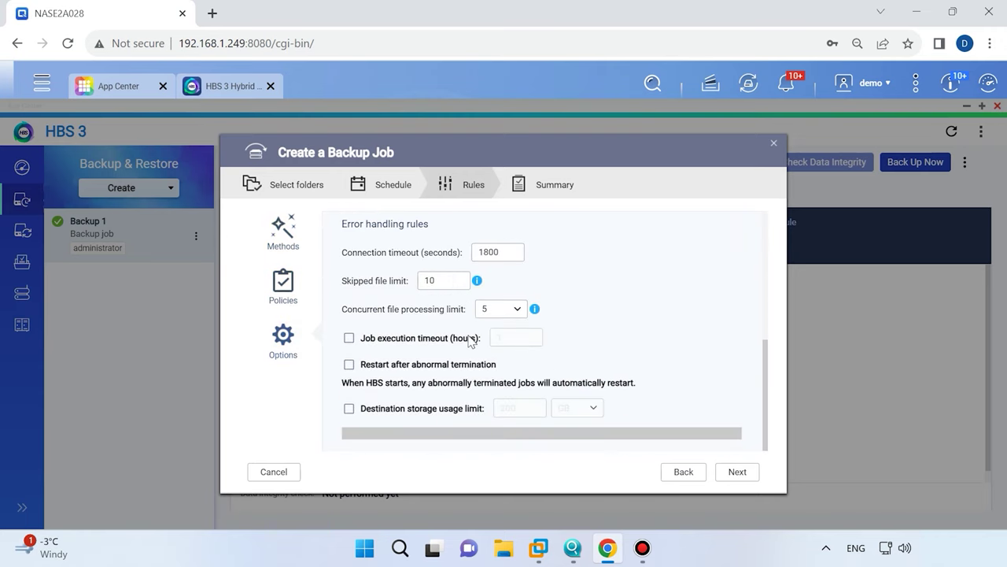
click(737, 473)
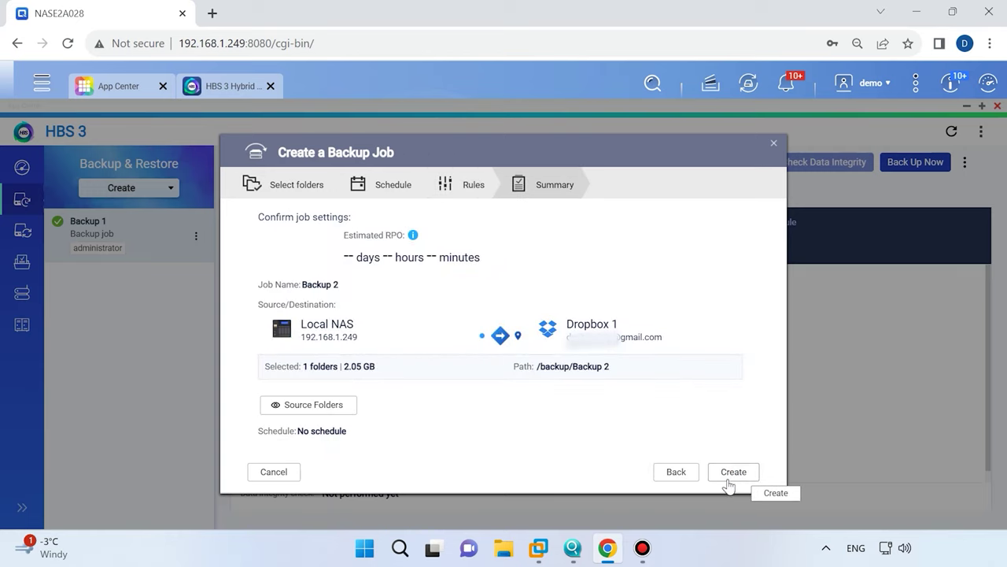
click(734, 477)
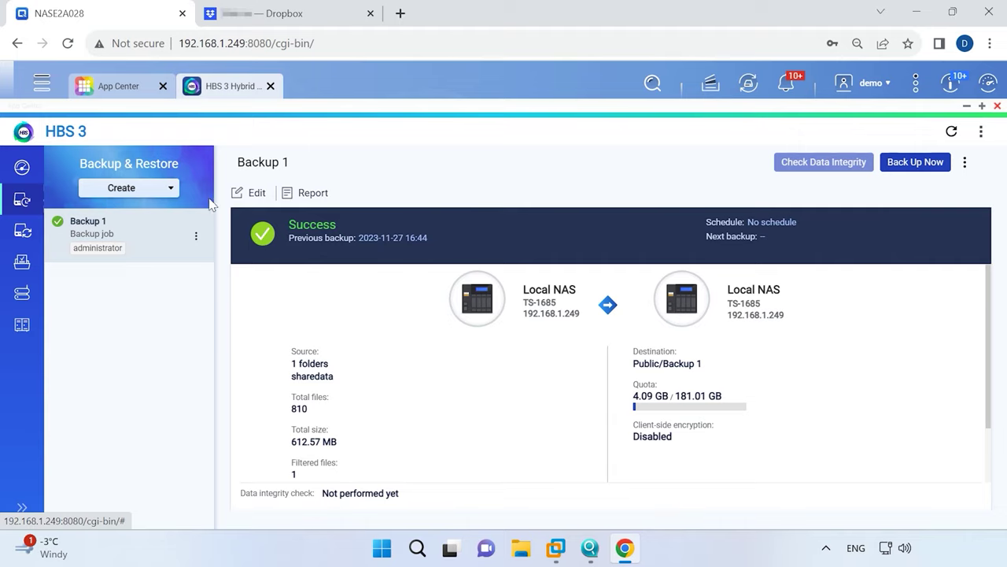
Step: Start a restore from Backup 1 with sharedata as source and Public as destination
click(966, 162)
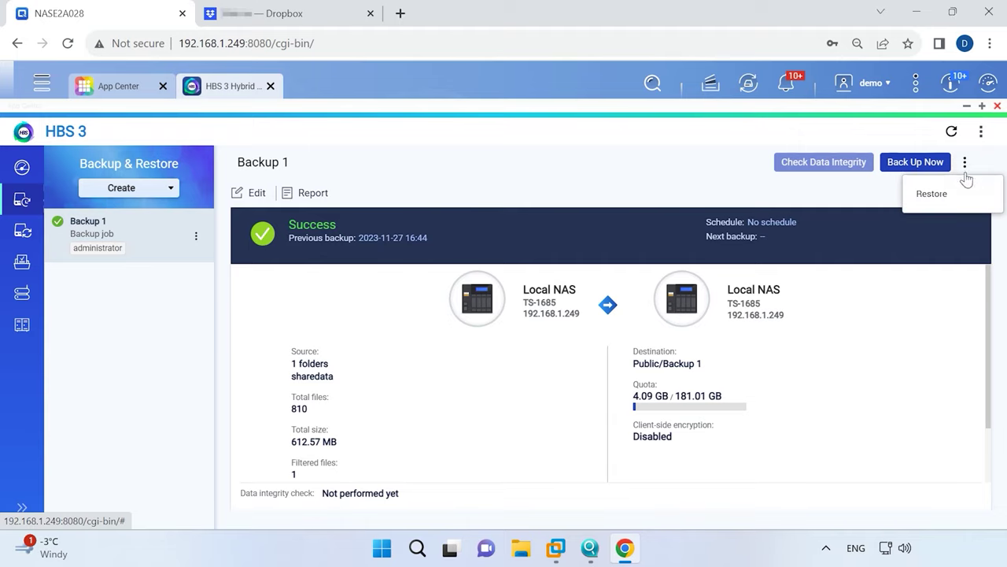
click(944, 196)
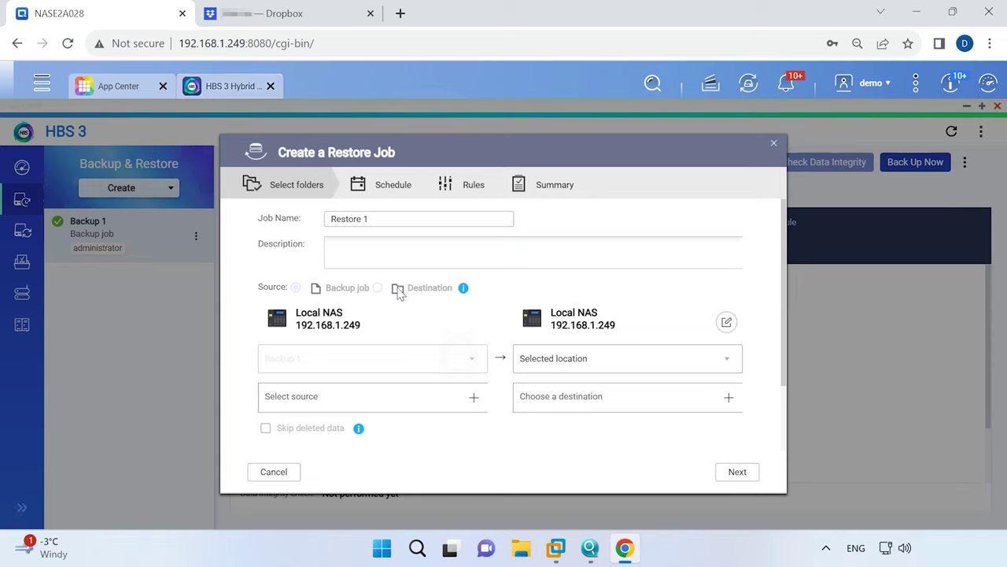
click(473, 398)
click(387, 264)
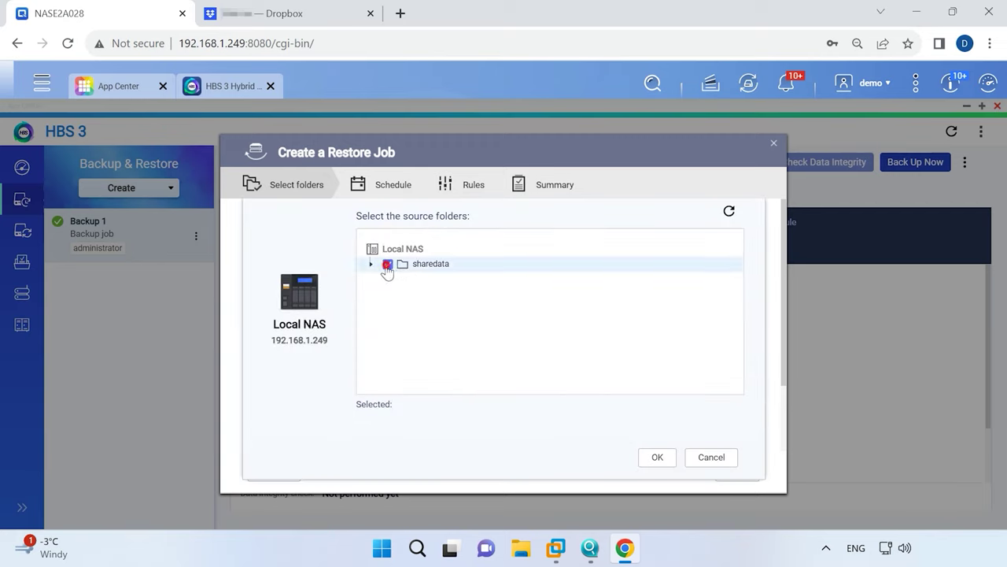
click(658, 457)
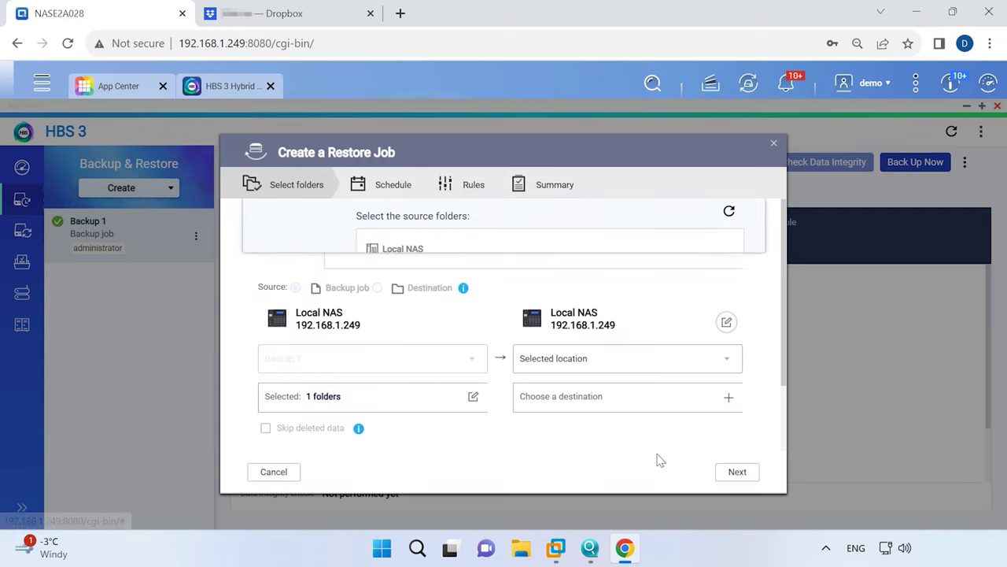
click(728, 397)
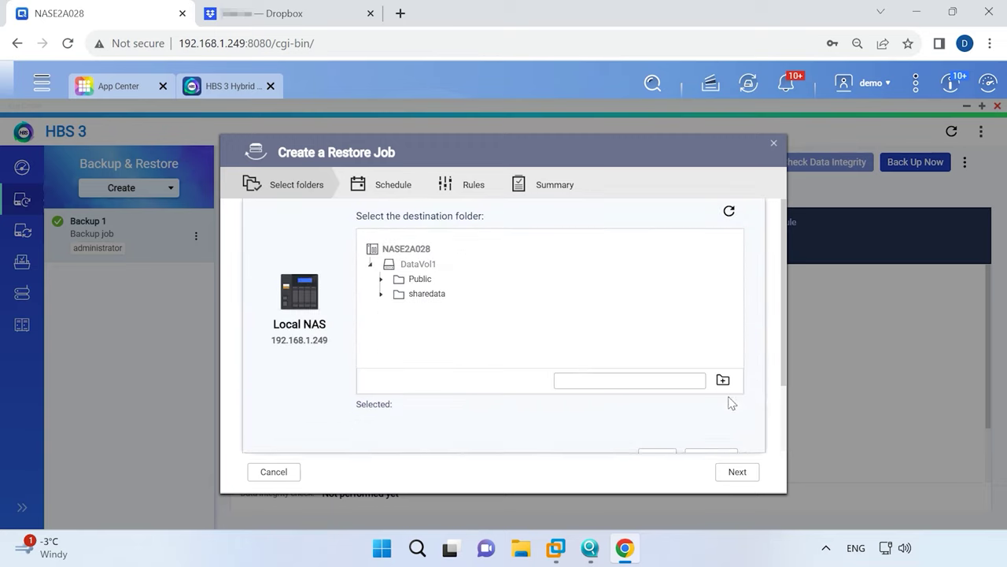
click(404, 282)
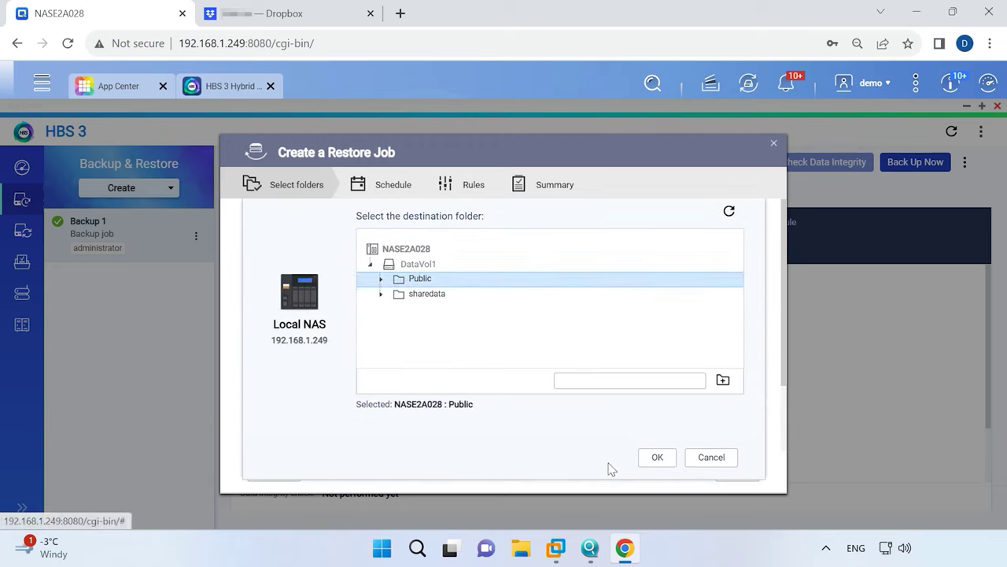
click(657, 457)
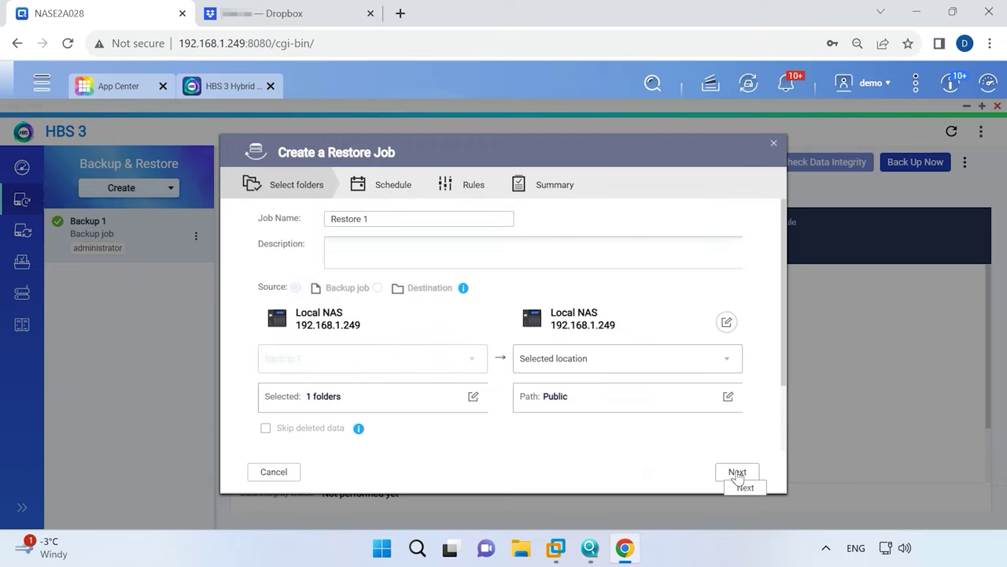
Step: Set Restore 1 to Restore Now and advance past the rules to Summary
click(735, 470)
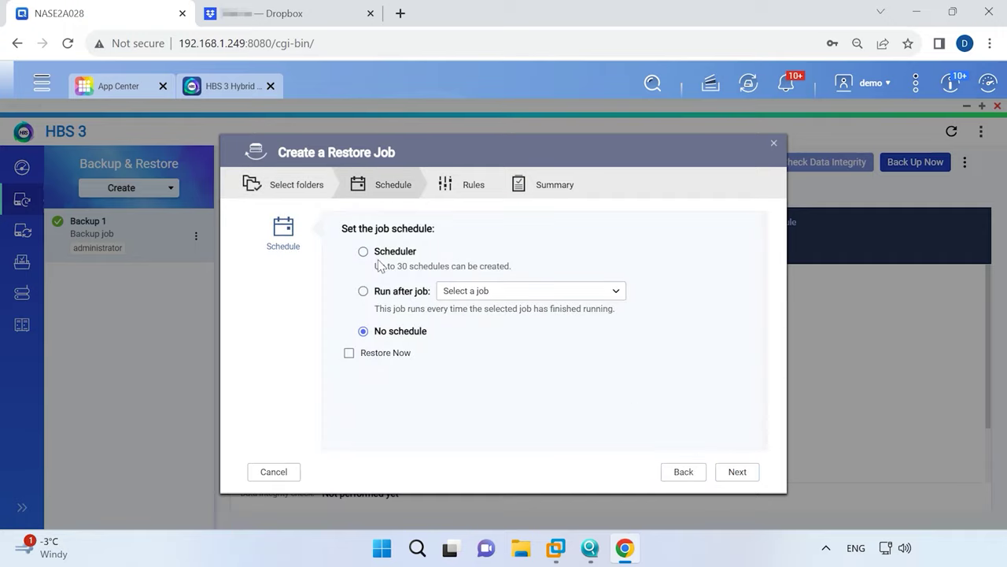
click(378, 354)
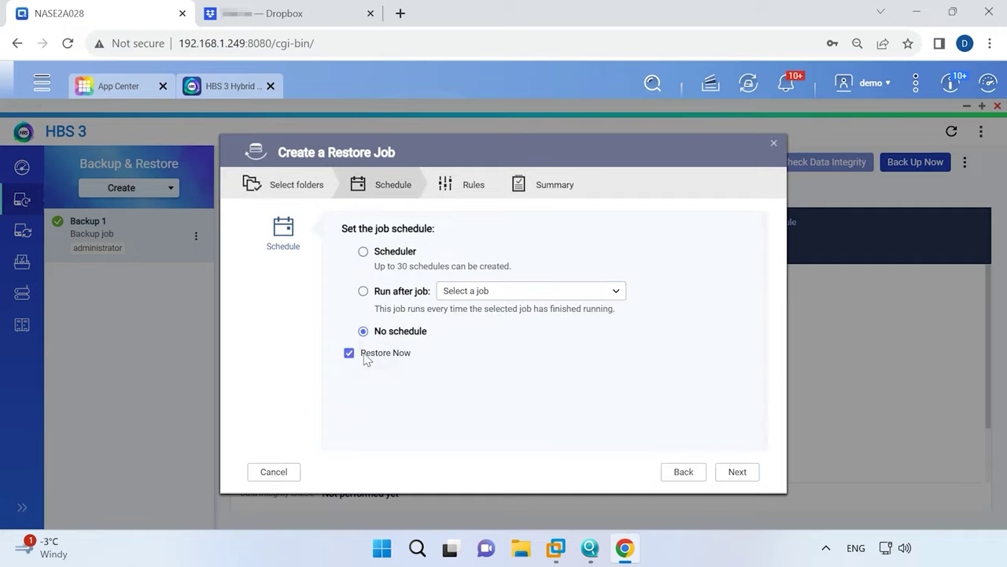
click(738, 475)
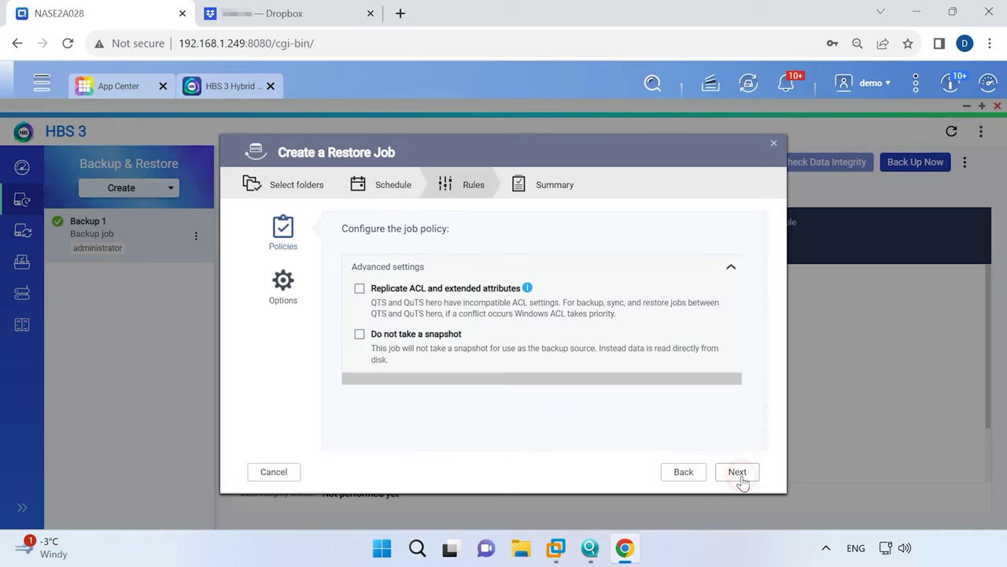
click(285, 285)
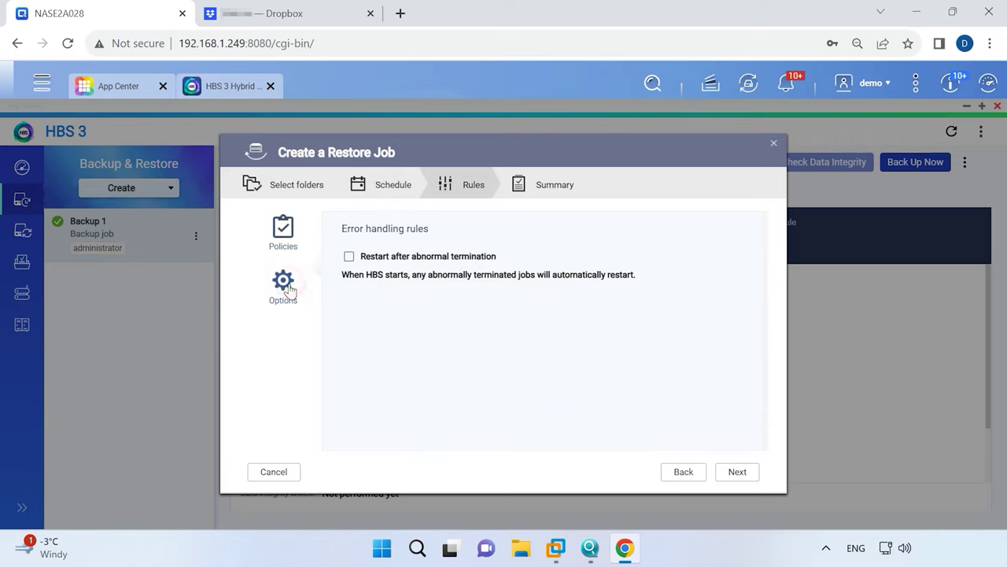
click(740, 473)
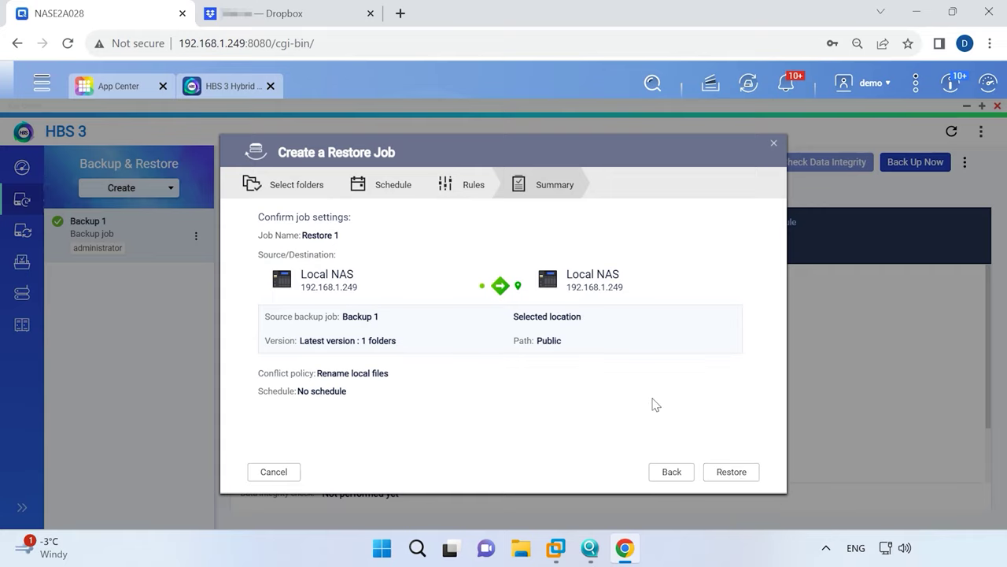
Step: Run Restore 1 until it reports Success, then go to the Sync section
click(729, 474)
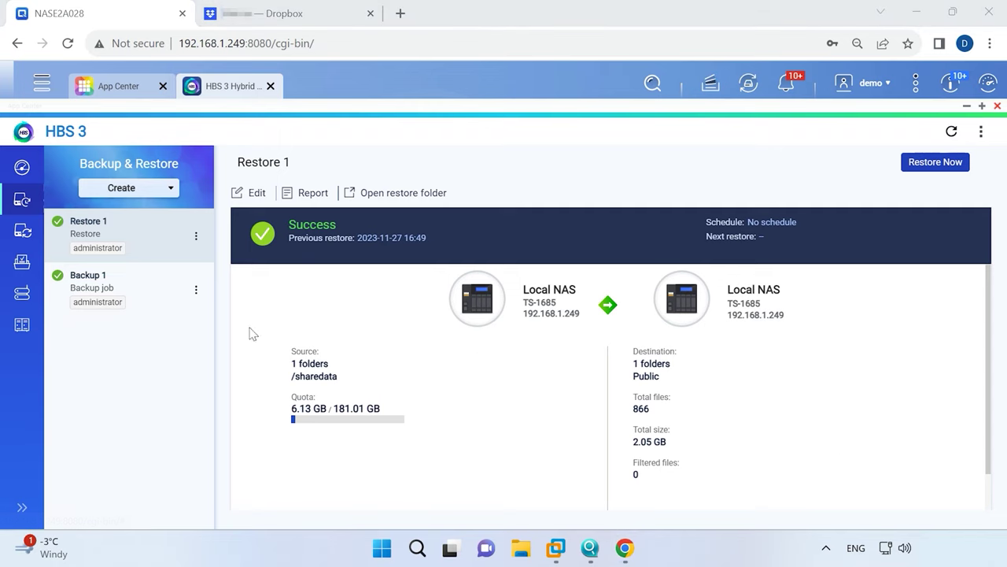
click(15, 229)
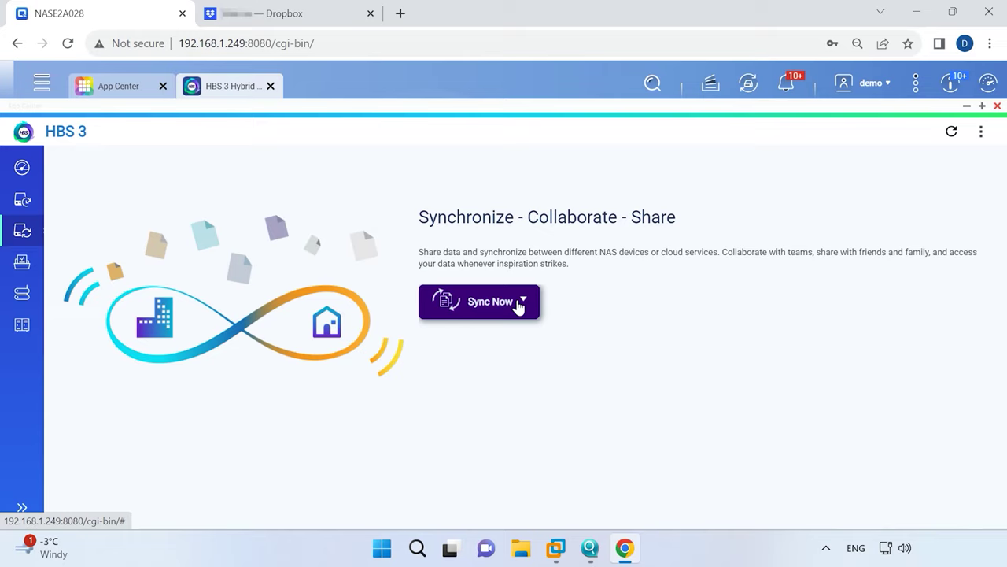
Step: Create a One-way Sync Job named One-way Sync 1 with Local NAS as destination storage
click(519, 303)
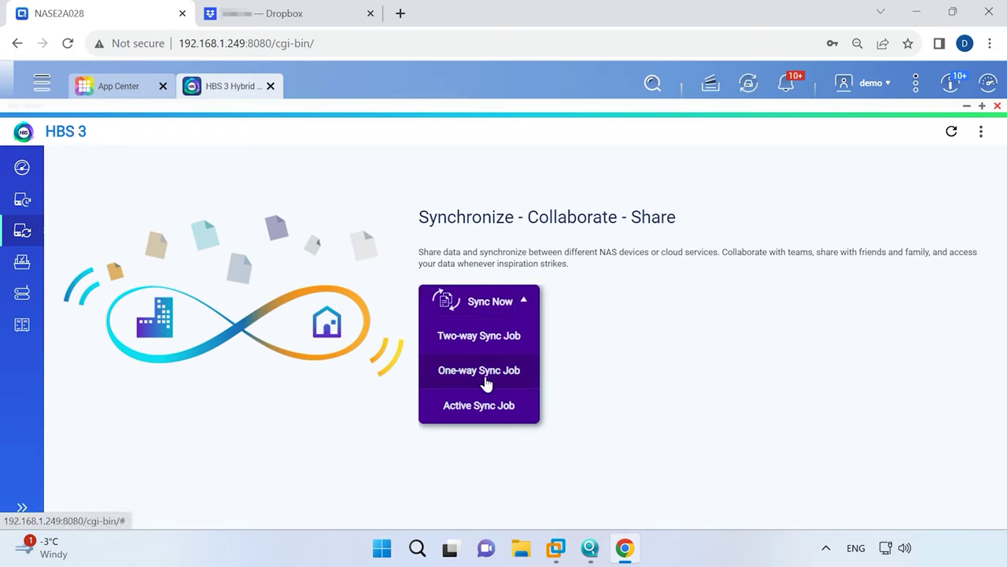
click(481, 371)
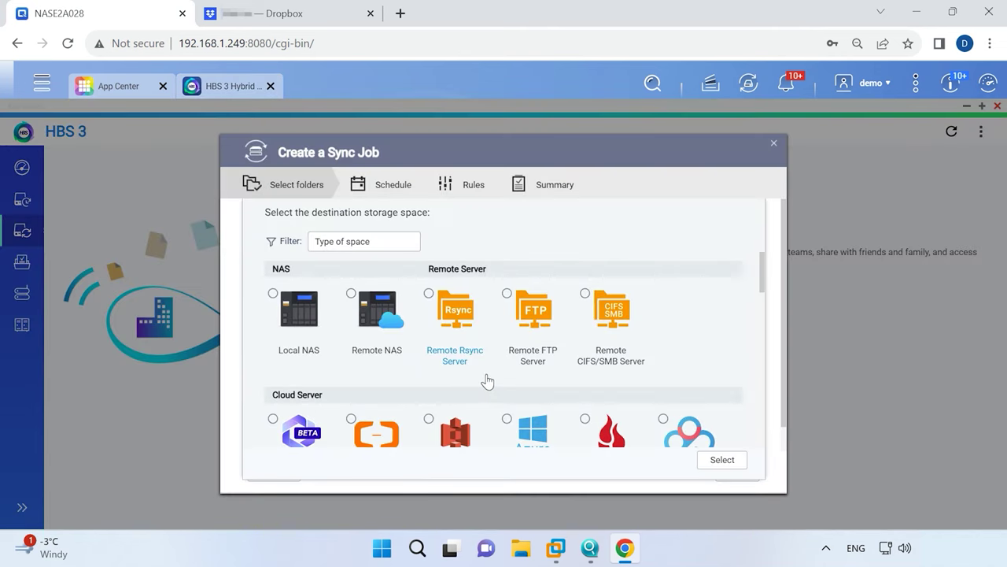
click(273, 295)
scroll(274, 297, down, 1)
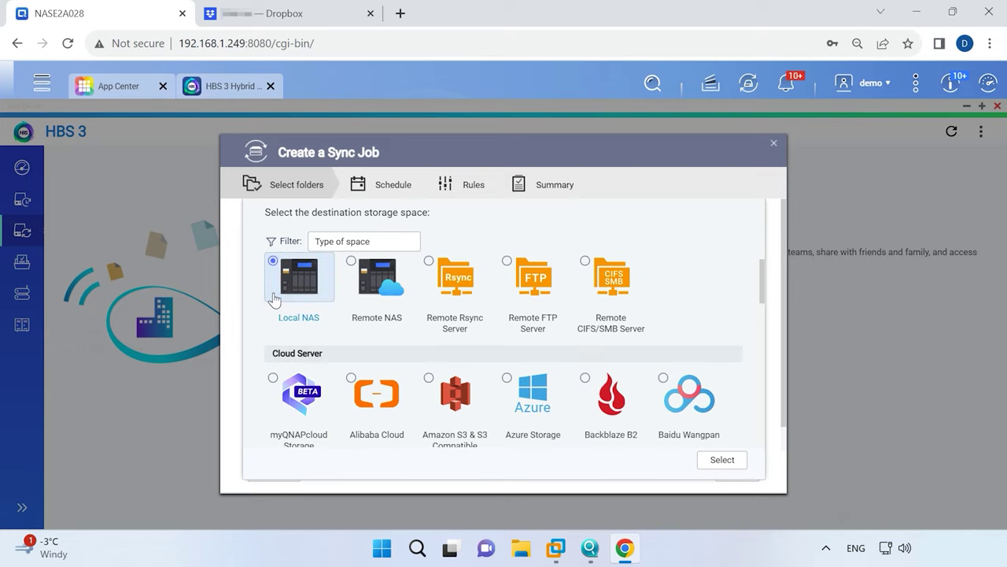
click(730, 462)
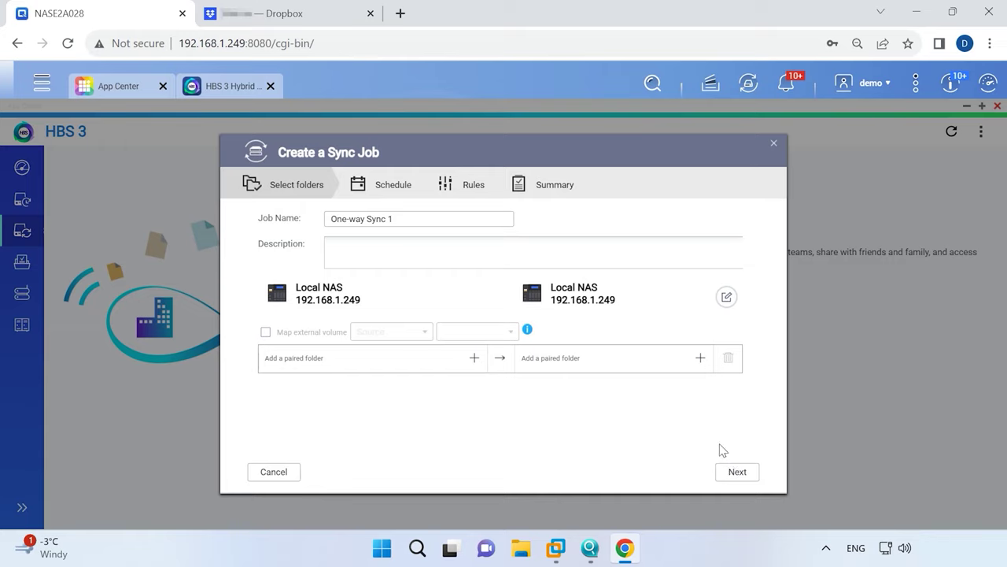
Step: Pair the sharedata source folder with the Public destination folder
click(473, 359)
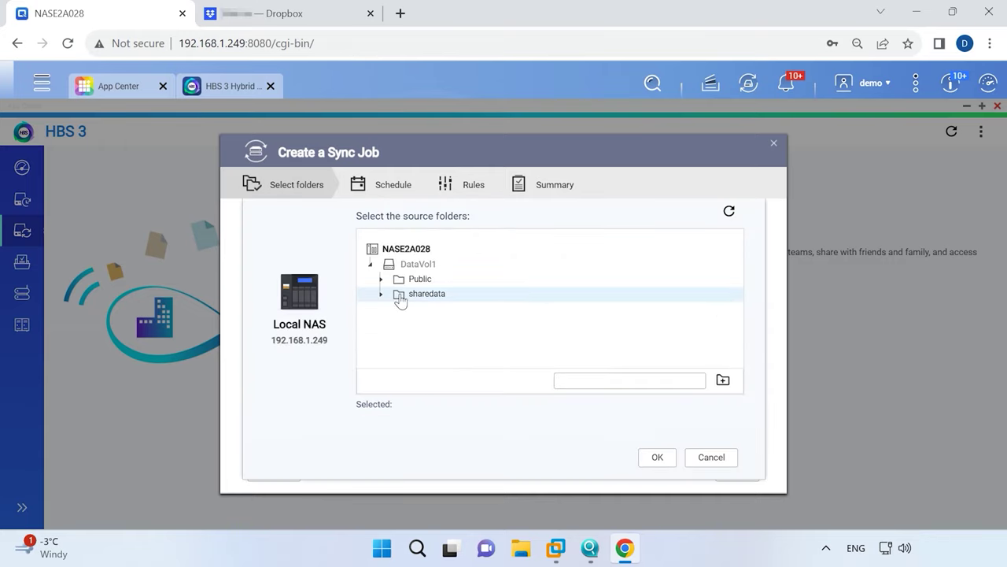
click(400, 297)
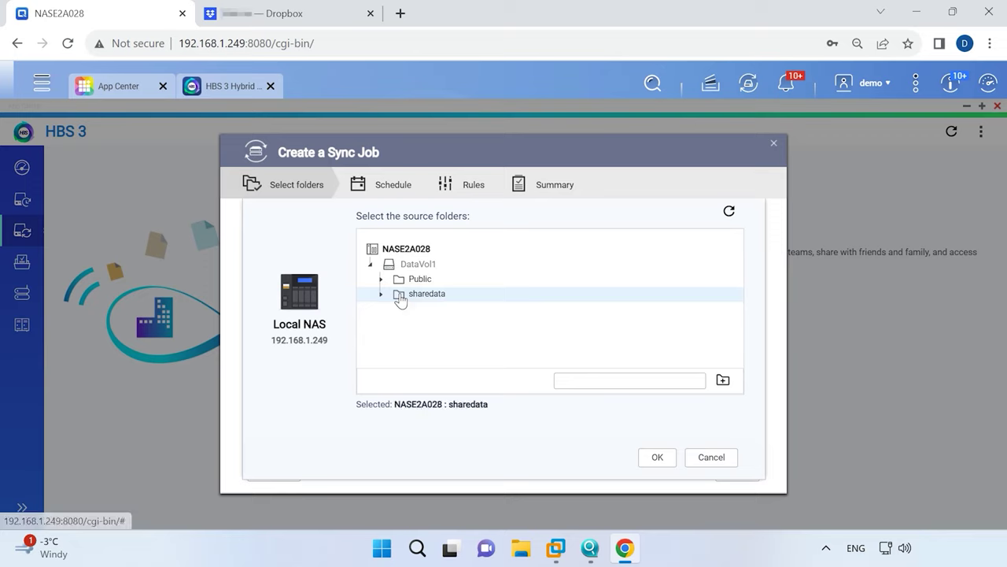
click(662, 458)
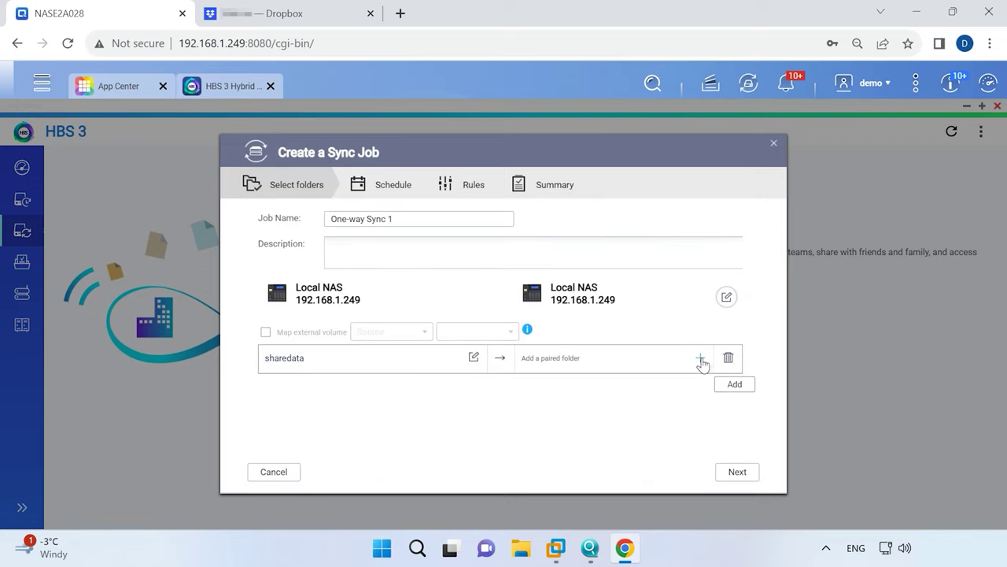
click(701, 359)
click(418, 278)
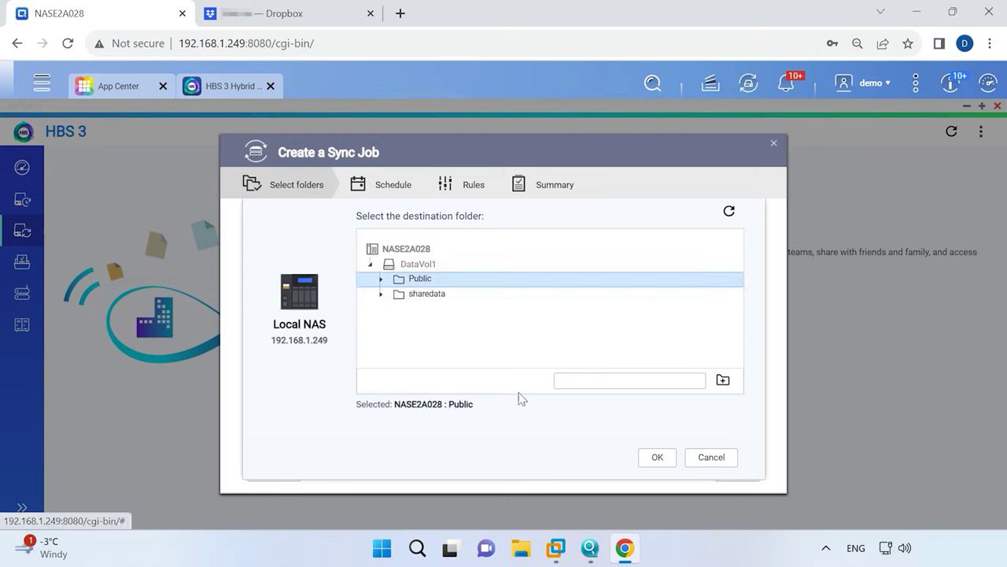
click(658, 460)
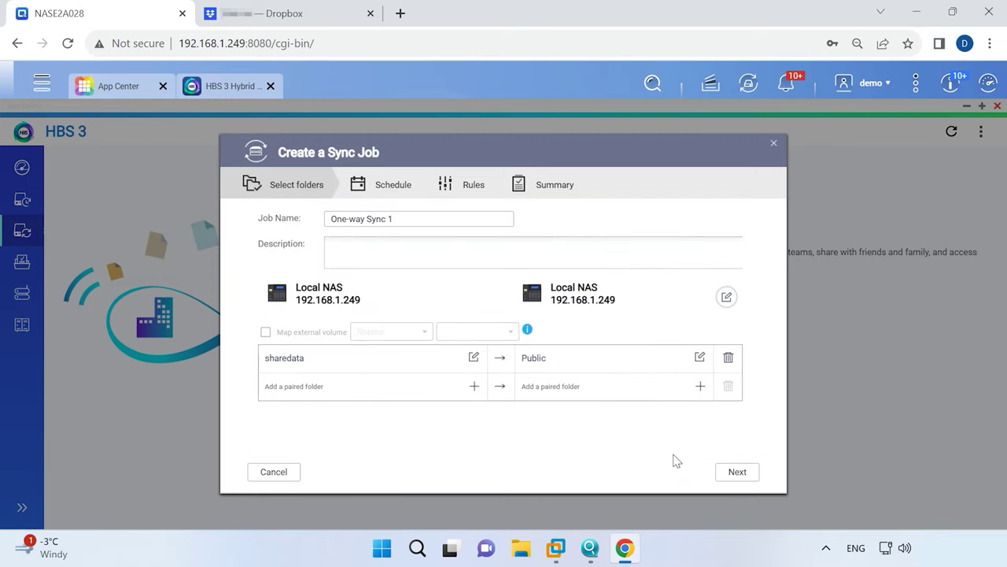
Step: Tick Sync now on the schedule and continue to the Rules step
click(743, 479)
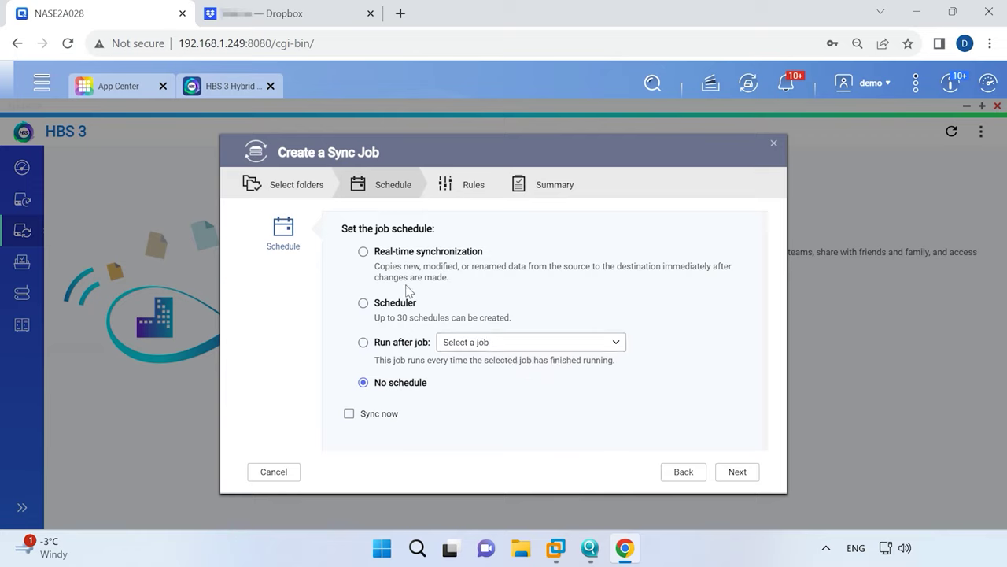
click(384, 420)
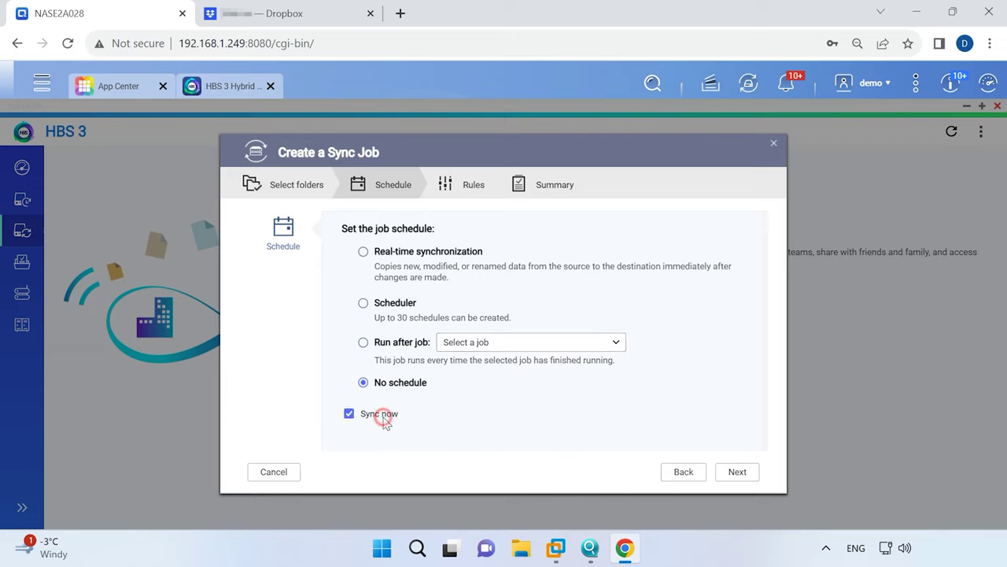
click(744, 472)
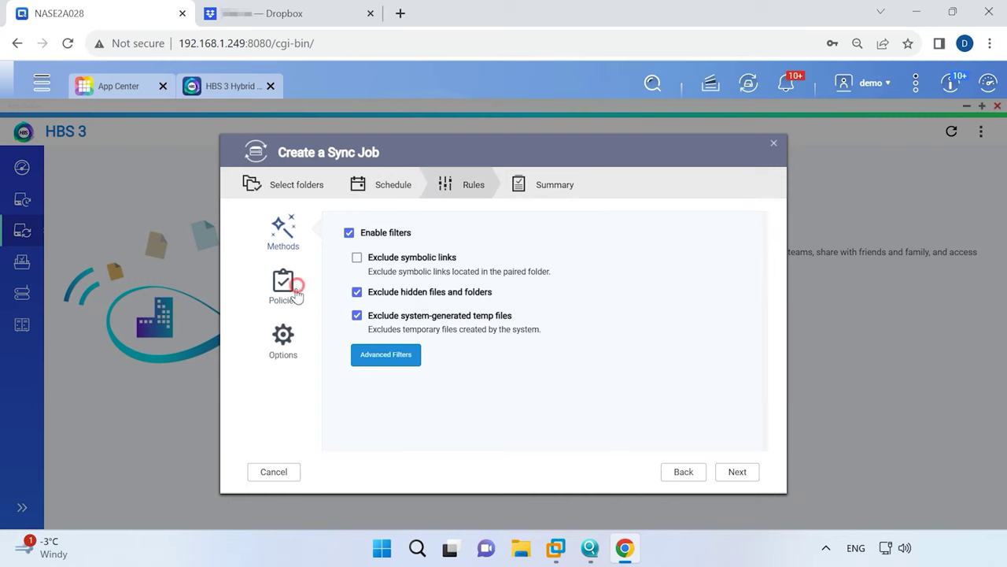
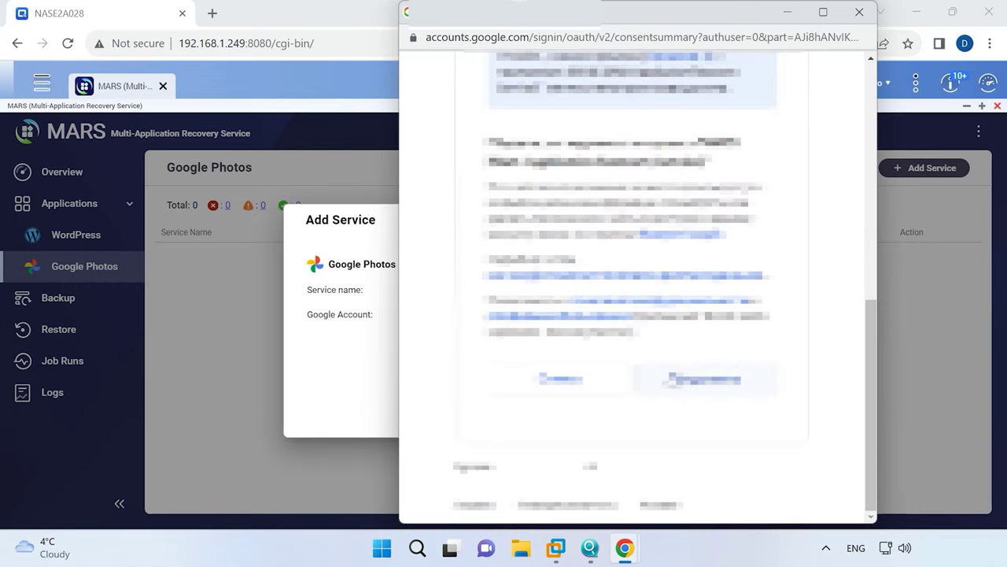
Step: Grant Google access, save the Photo service as Connected, and open the Backup job list
click(693, 379)
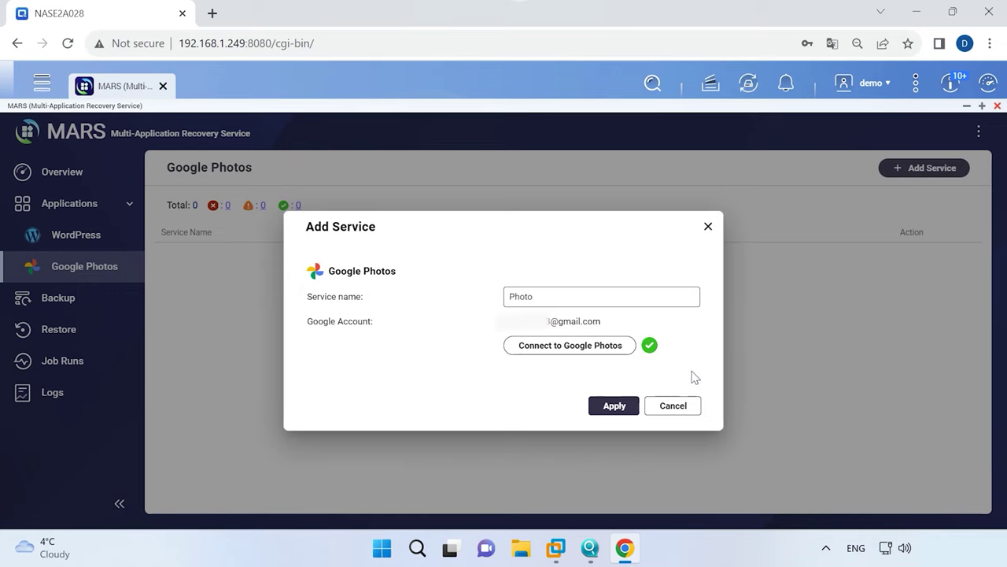
click(614, 406)
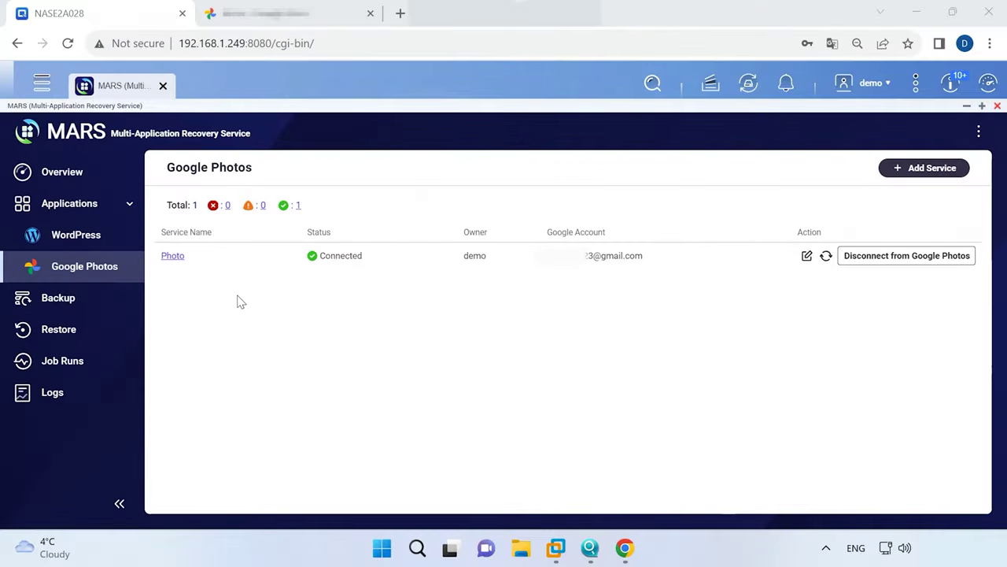
click(68, 298)
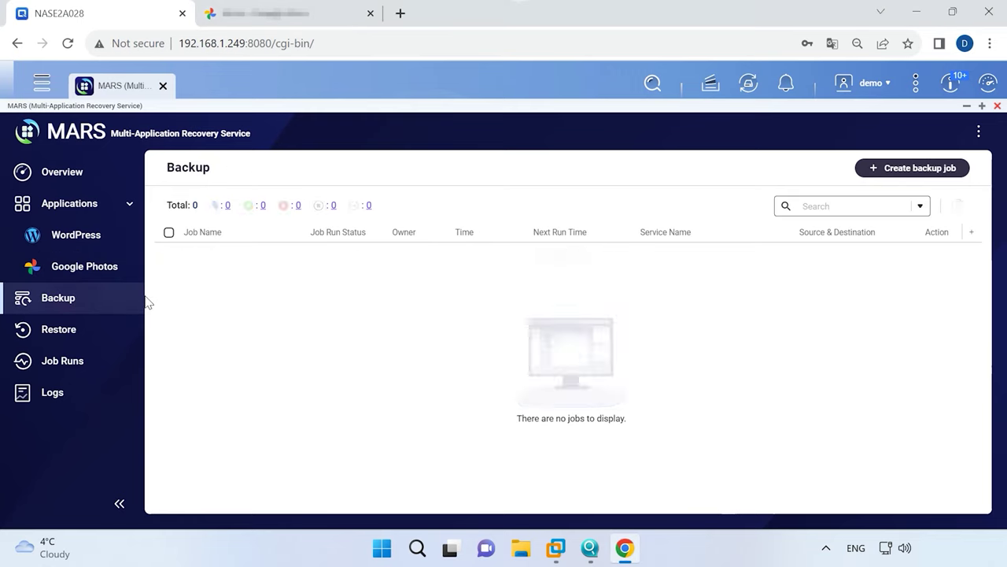
Step: Create a Google Photos backup job named 'photo backup' with the Photo service as source
click(925, 174)
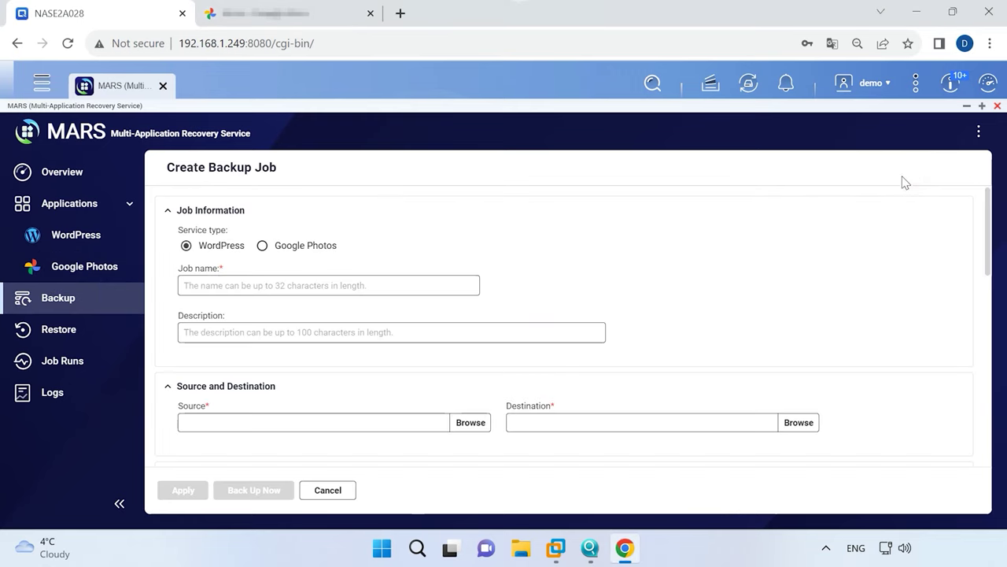
click(292, 251)
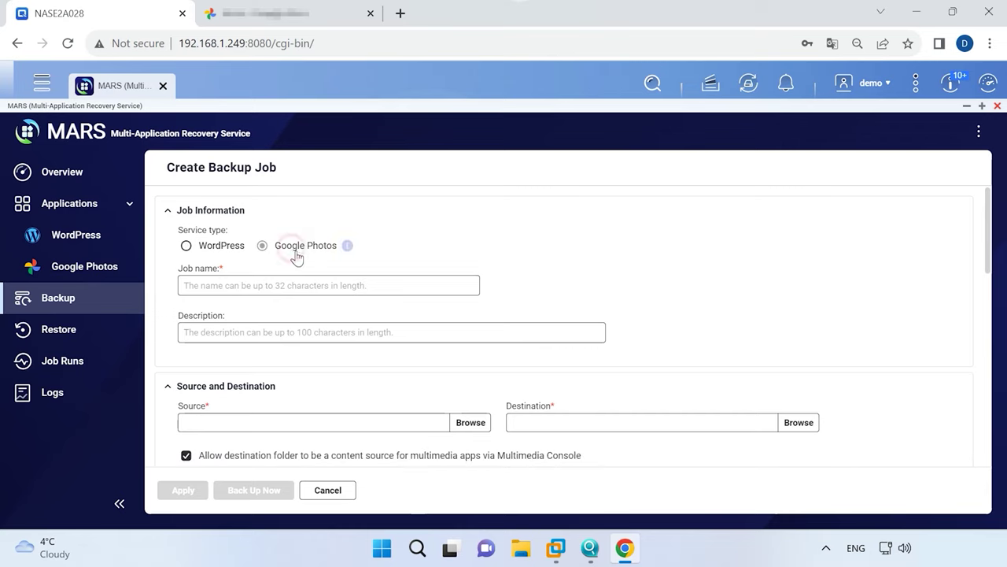
text(photo backup)
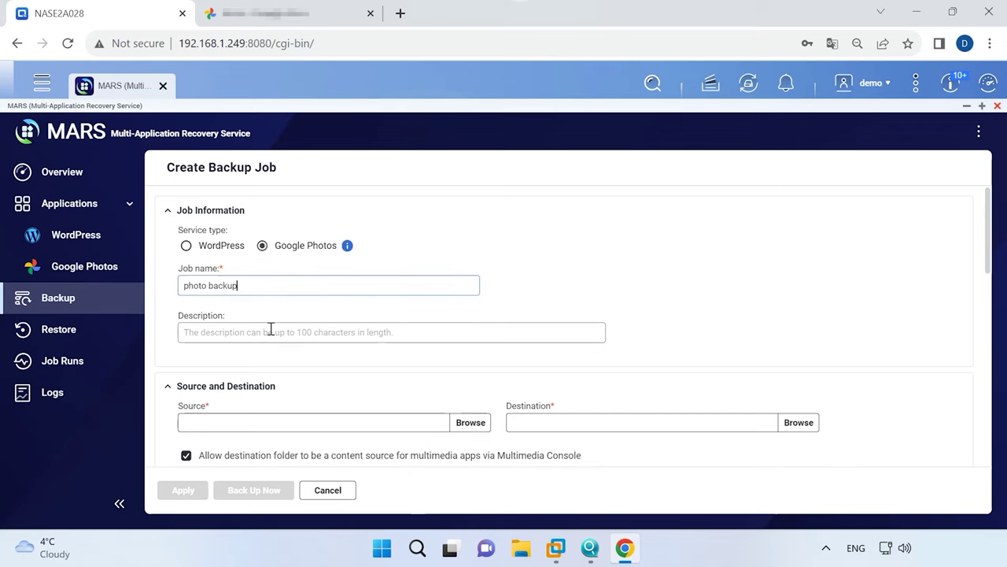
scroll(270, 337, down, 1)
click(469, 343)
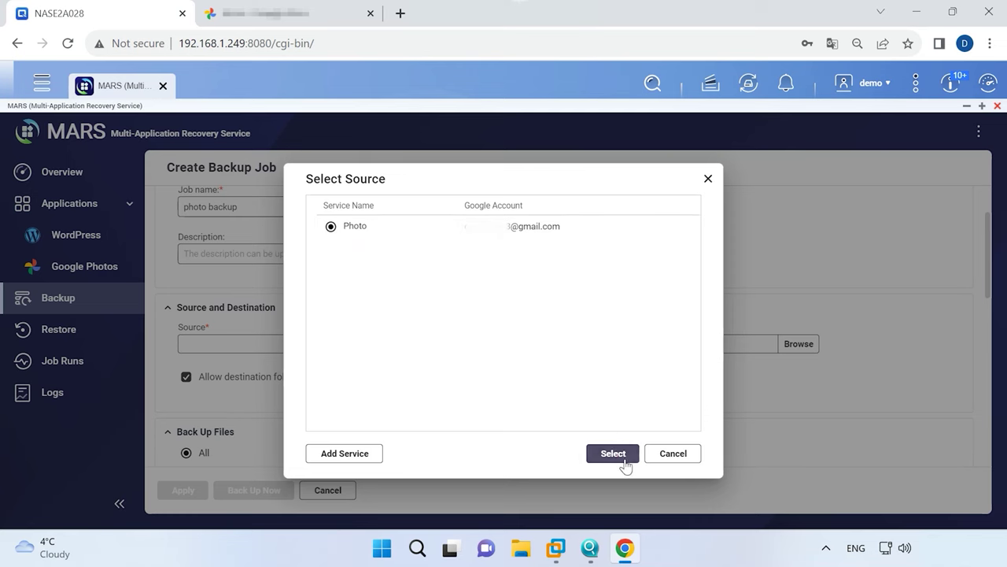
click(613, 455)
Step: Set the backup destination to a new folder 'photobackup' under Public
click(800, 343)
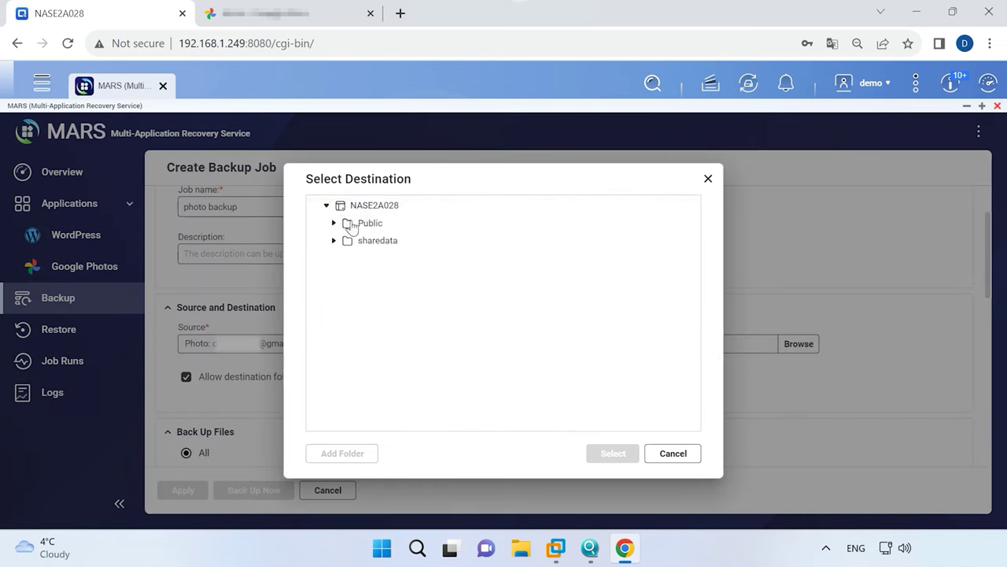
click(333, 223)
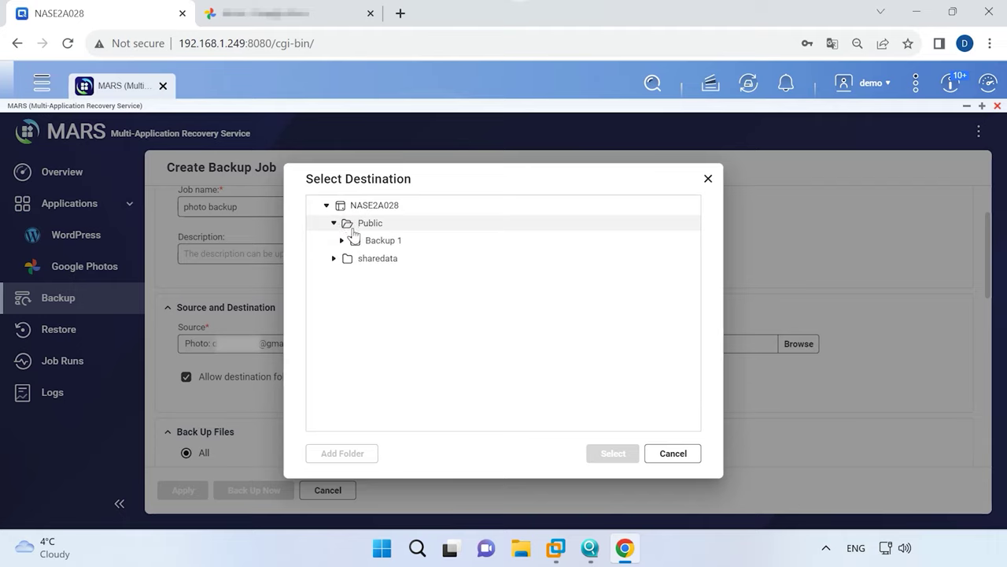
click(371, 228)
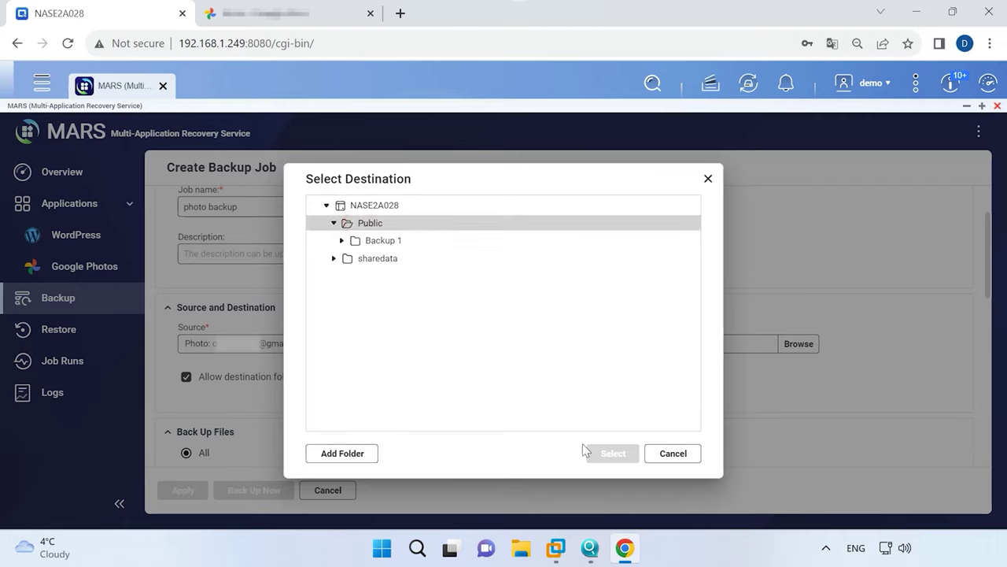
click(355, 453)
text(photobackup)
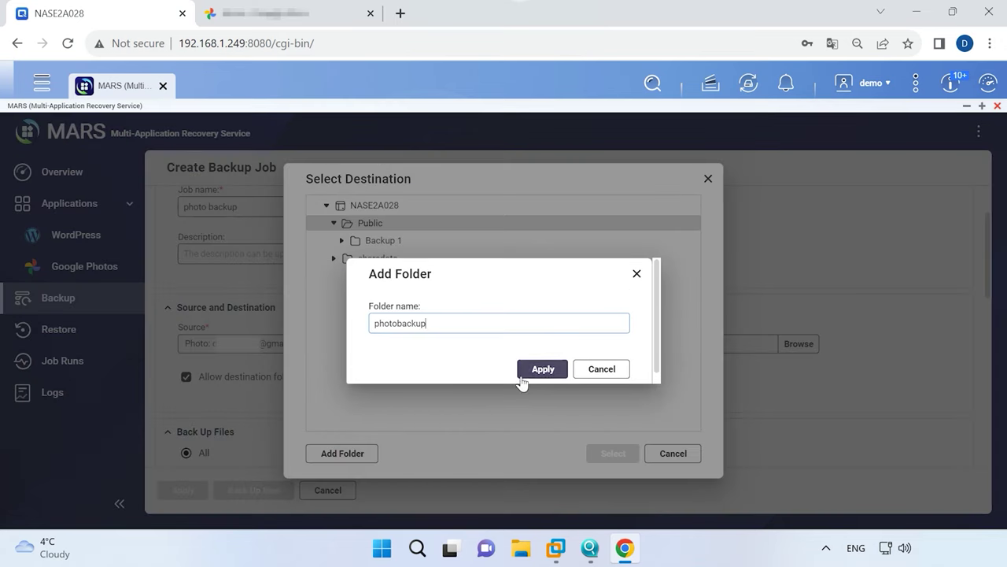
click(531, 372)
click(613, 456)
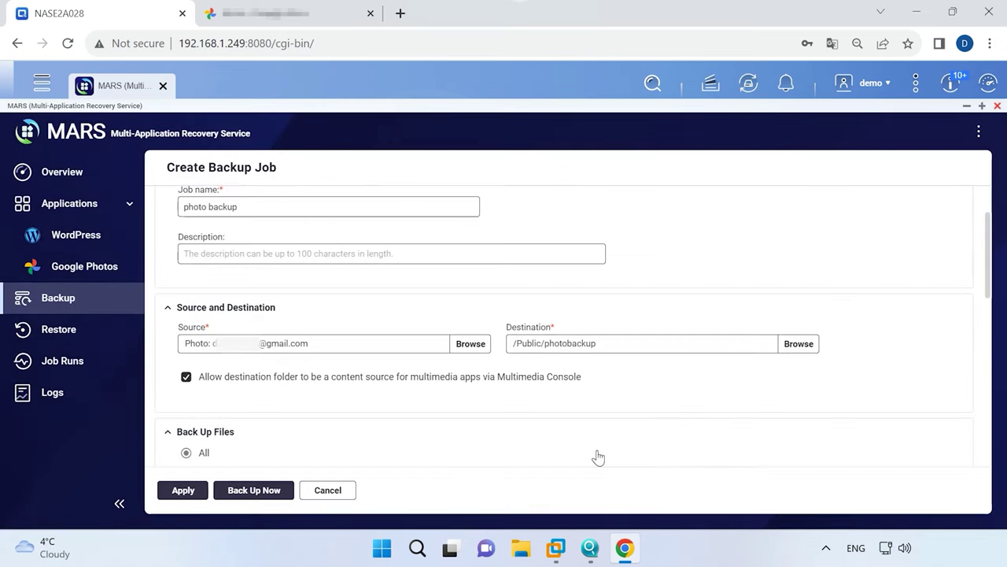
Step: Leave the photo backup schedule as Manual, without adding a schedule, and run Back Up Now
scroll(541, 413, down, 3)
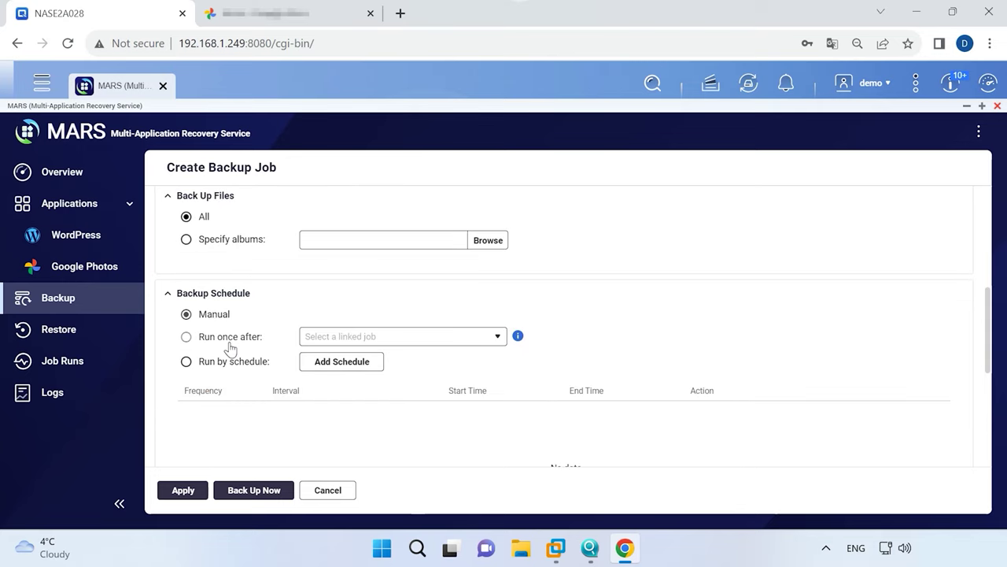
click(322, 362)
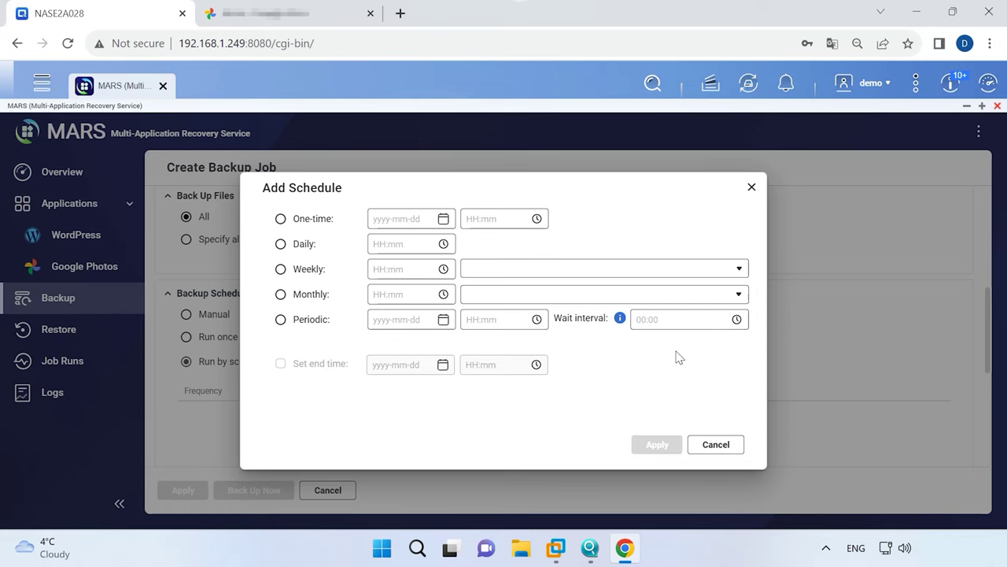
click(716, 445)
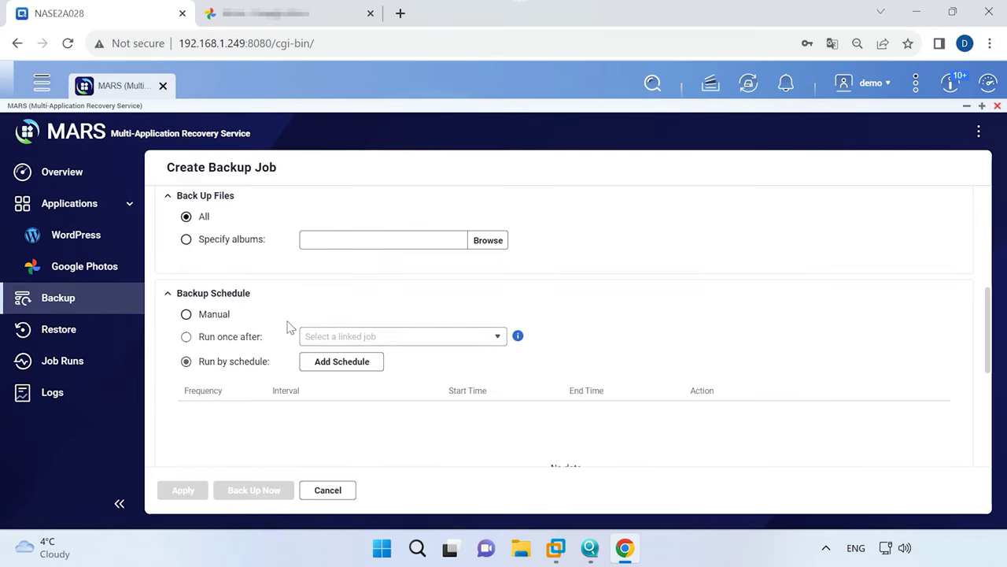
click(206, 318)
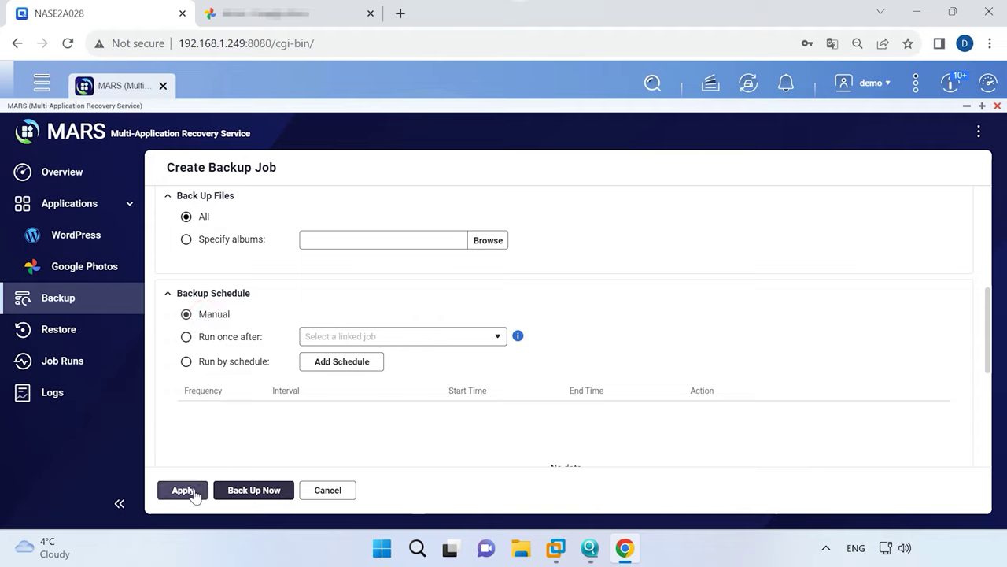
click(266, 491)
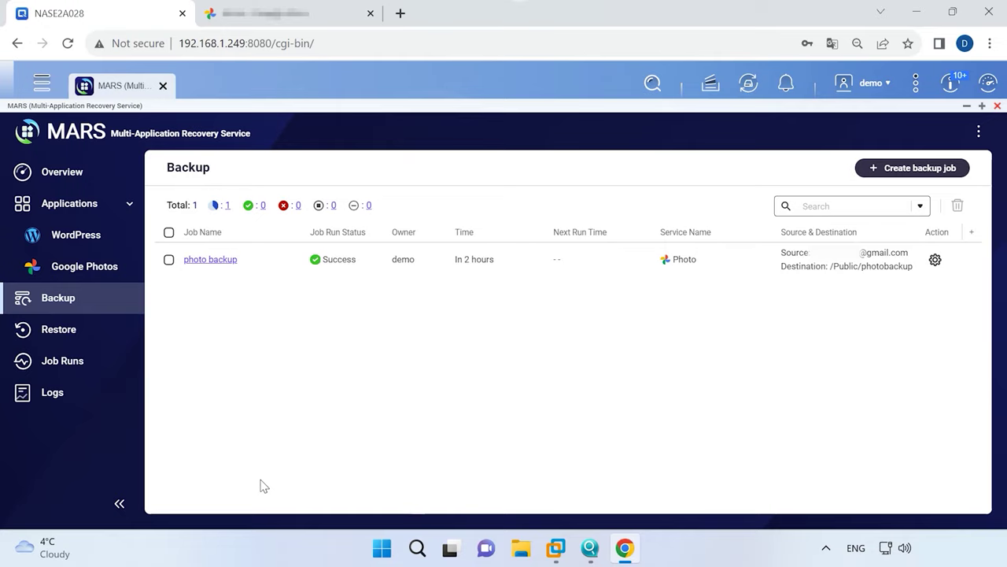
Step: Start a new Google Photos restore job named '1'
click(85, 329)
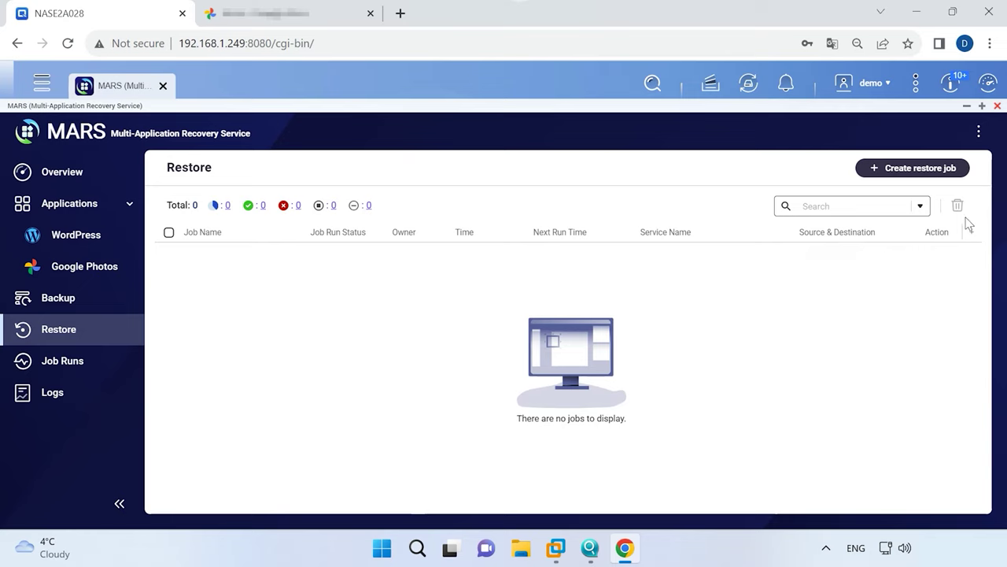
click(927, 168)
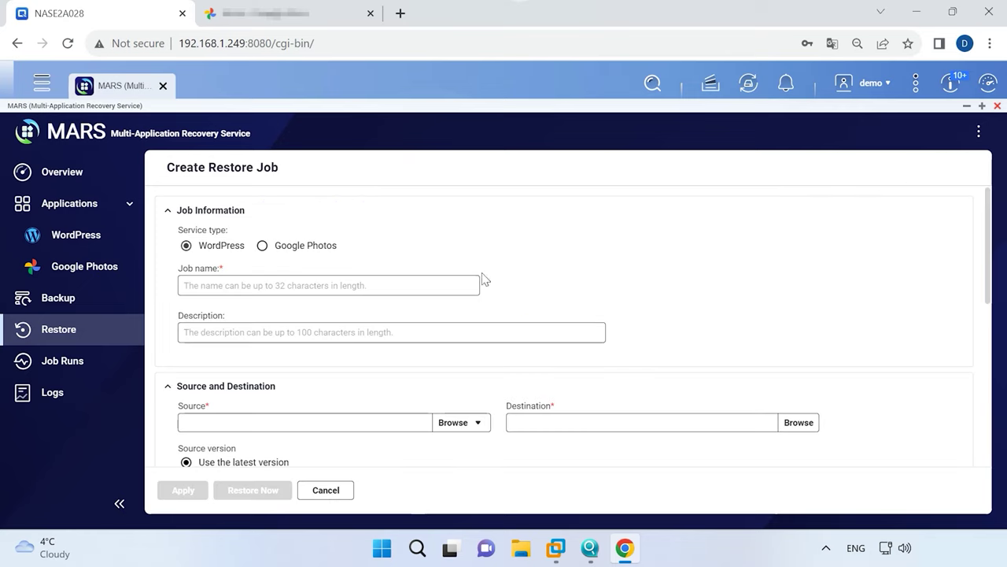
click(277, 245)
click(268, 285)
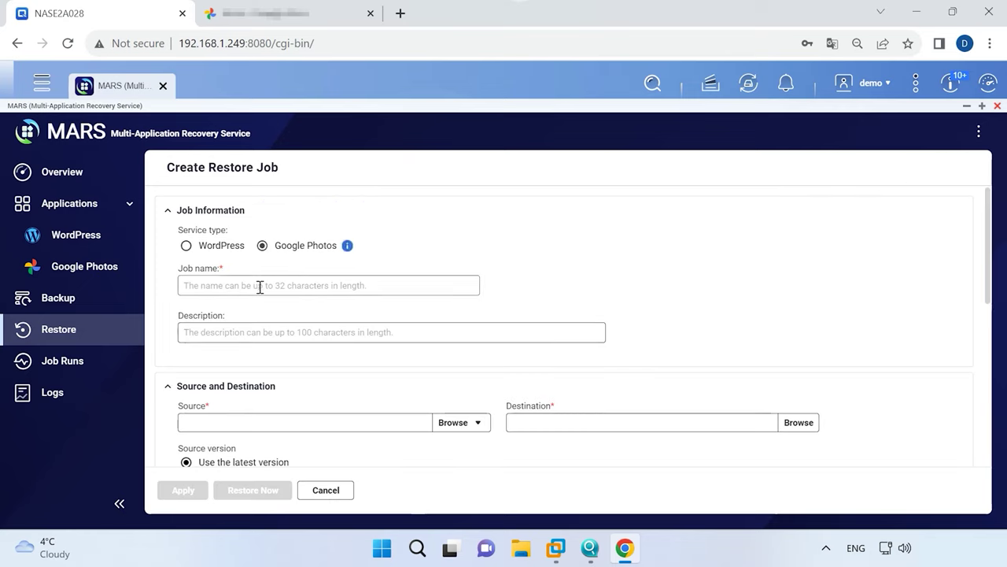
text(1)
scroll(415, 354, down, 1)
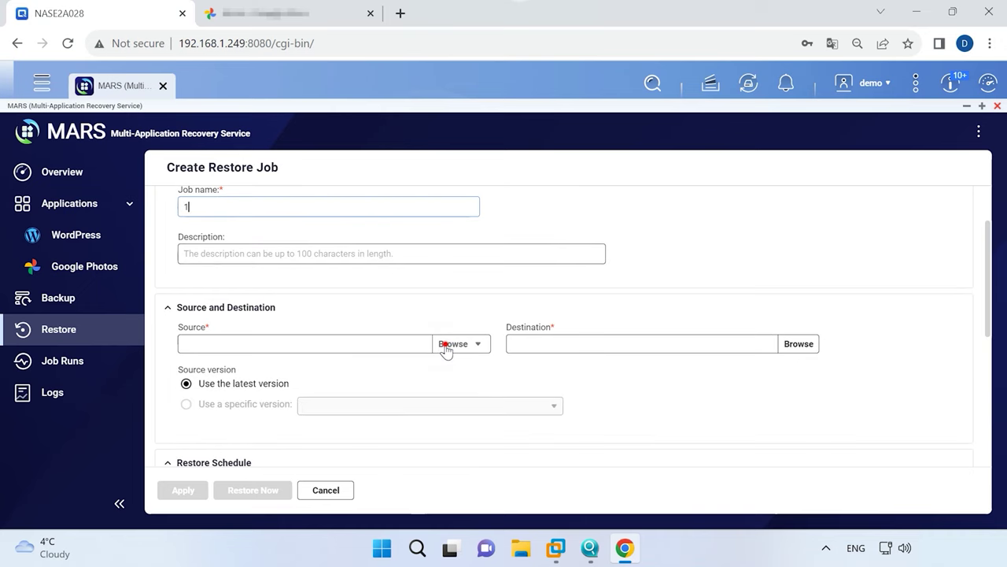
Step: Set the restore source to the NAS folder /Public/photobackup on NASE2A028
click(446, 346)
click(489, 389)
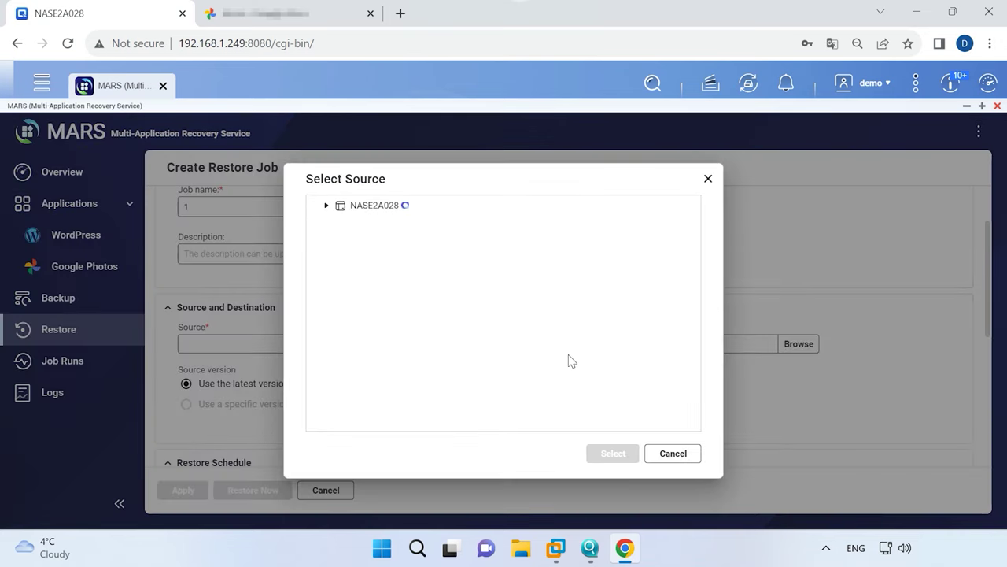
click(342, 207)
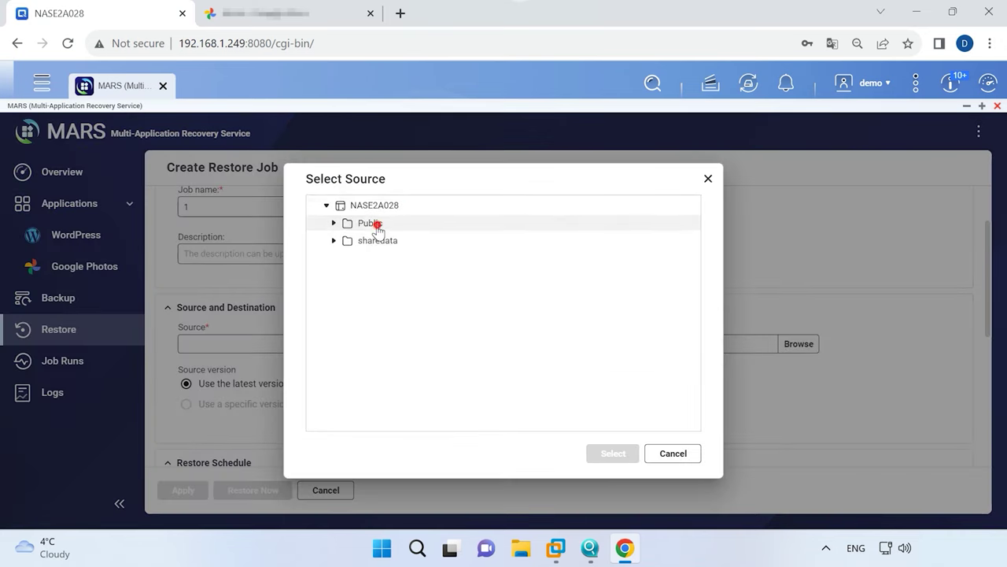
click(335, 223)
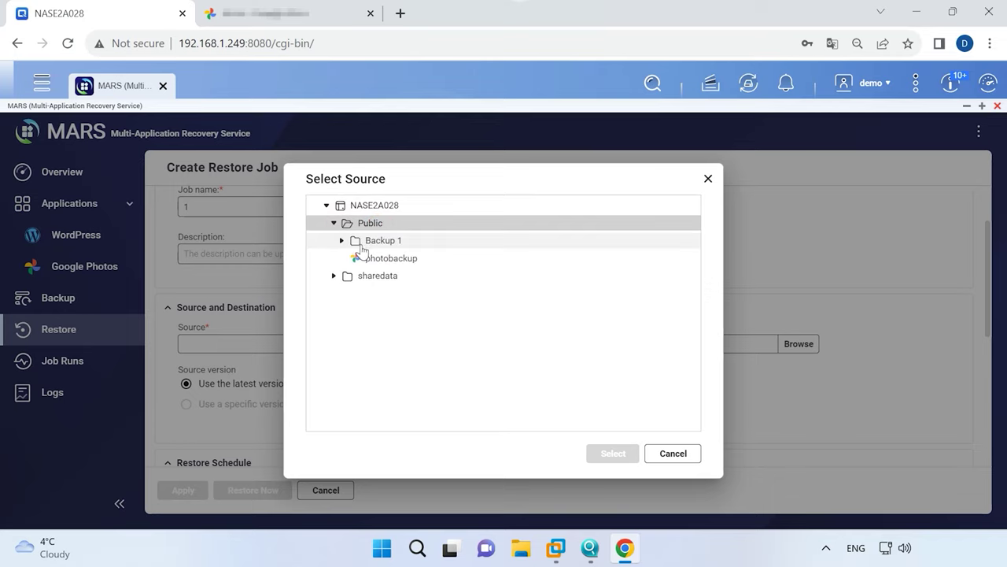
click(396, 259)
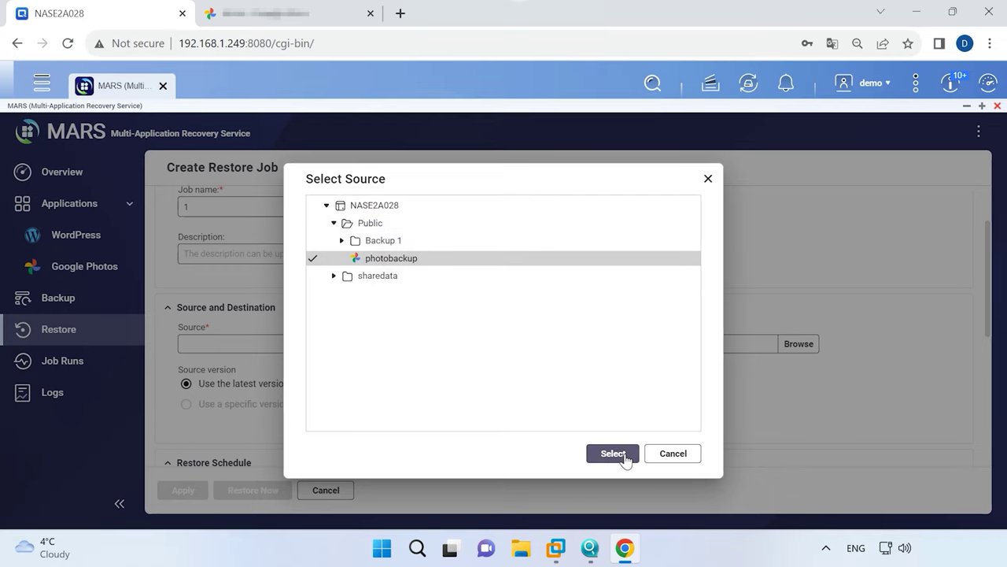
click(626, 454)
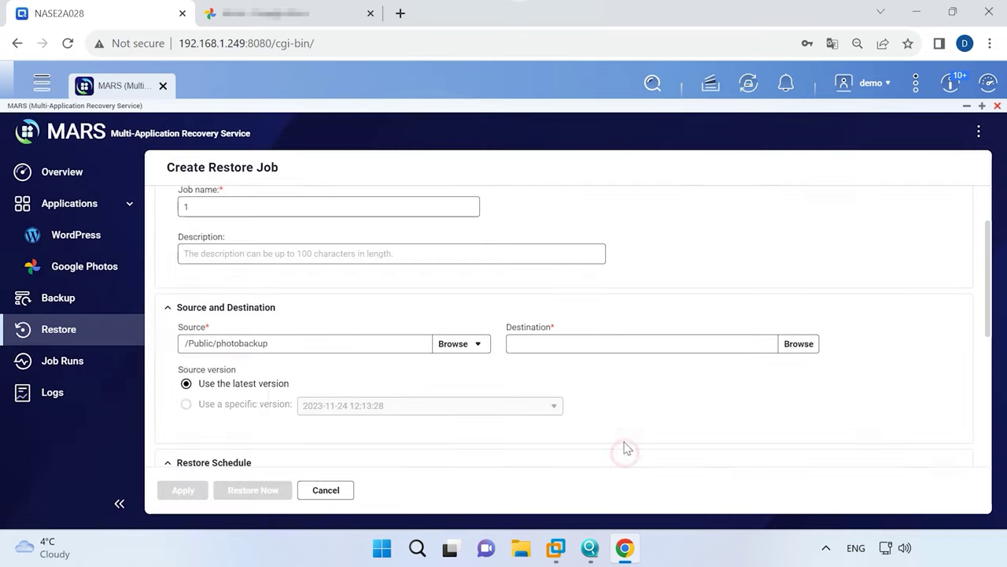
Step: Set the Photo service as restore destination and scroll down to Restore Schedule
click(794, 344)
click(331, 226)
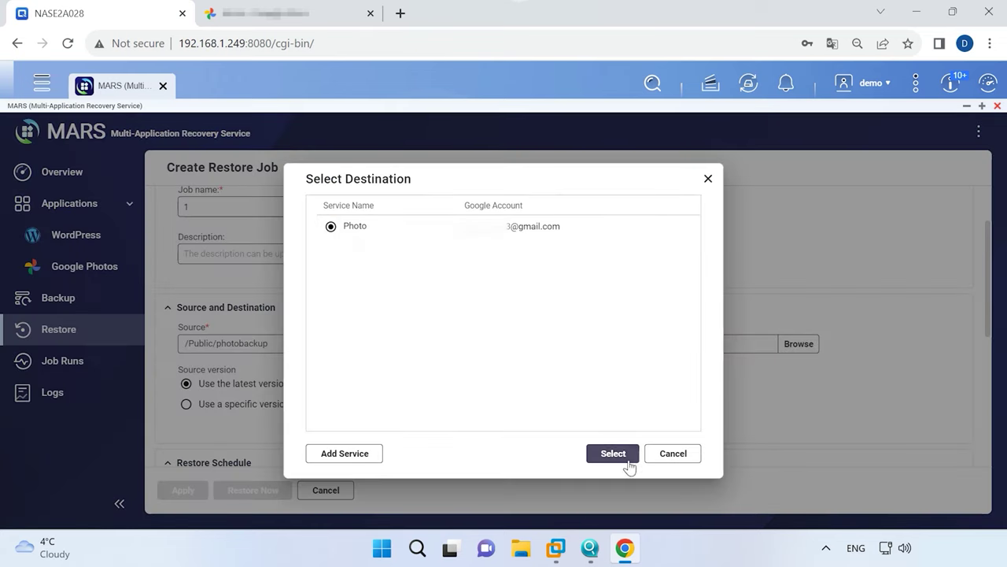
click(613, 454)
scroll(500, 421, down, 2)
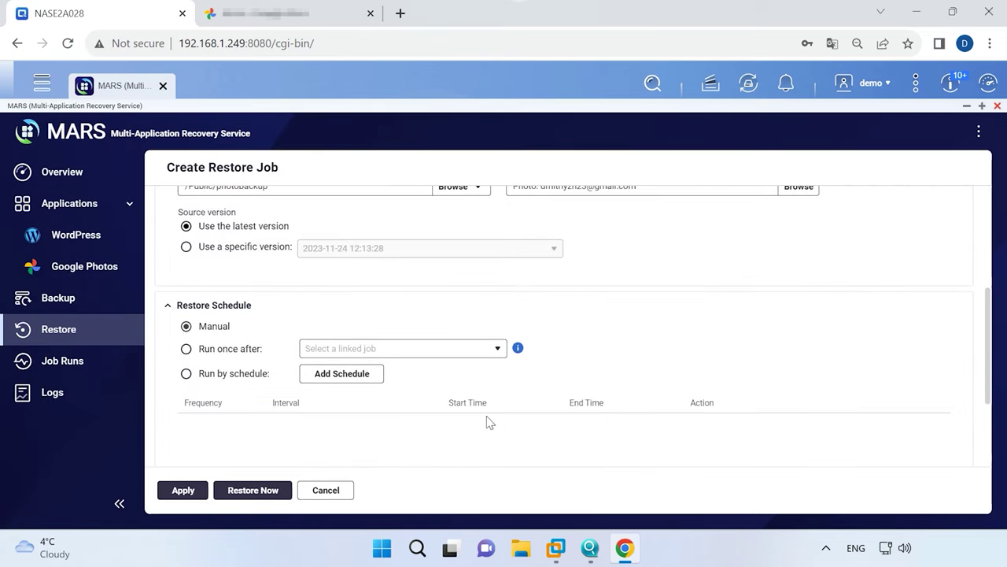
scroll(488, 423, down, 1)
scroll(330, 390, down, 1)
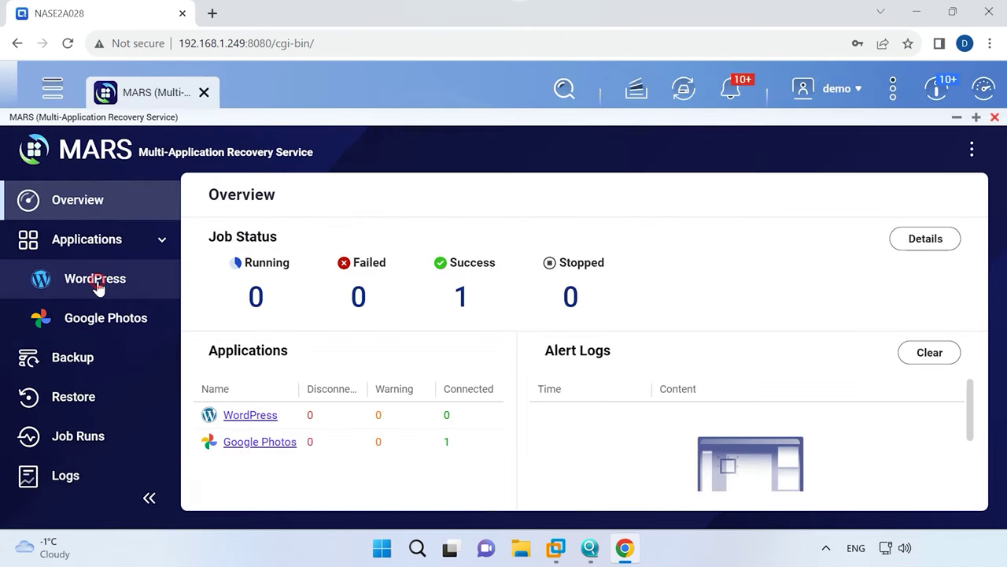
Step: On the WordPress services page, add a new service and name it 'test'
click(96, 282)
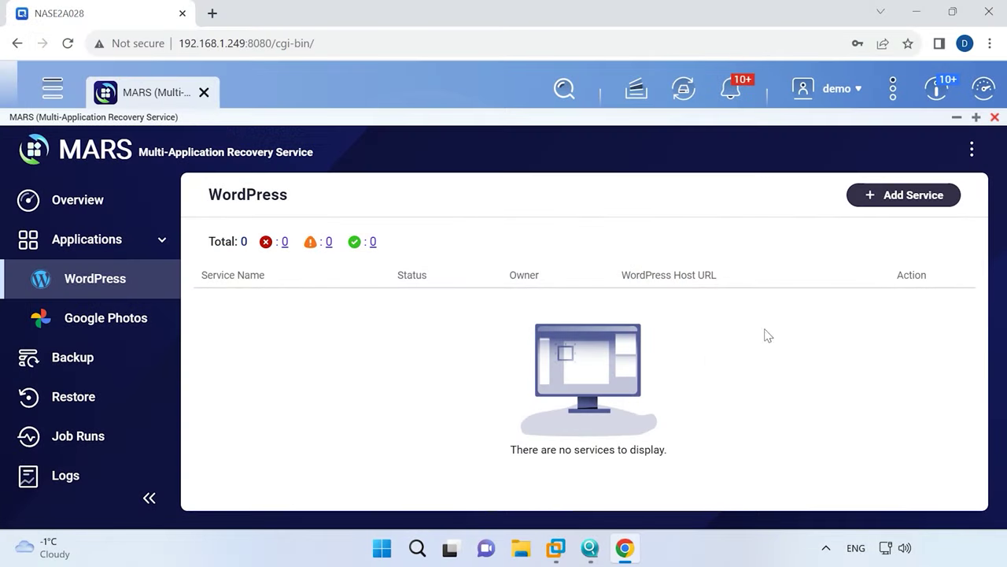
click(895, 197)
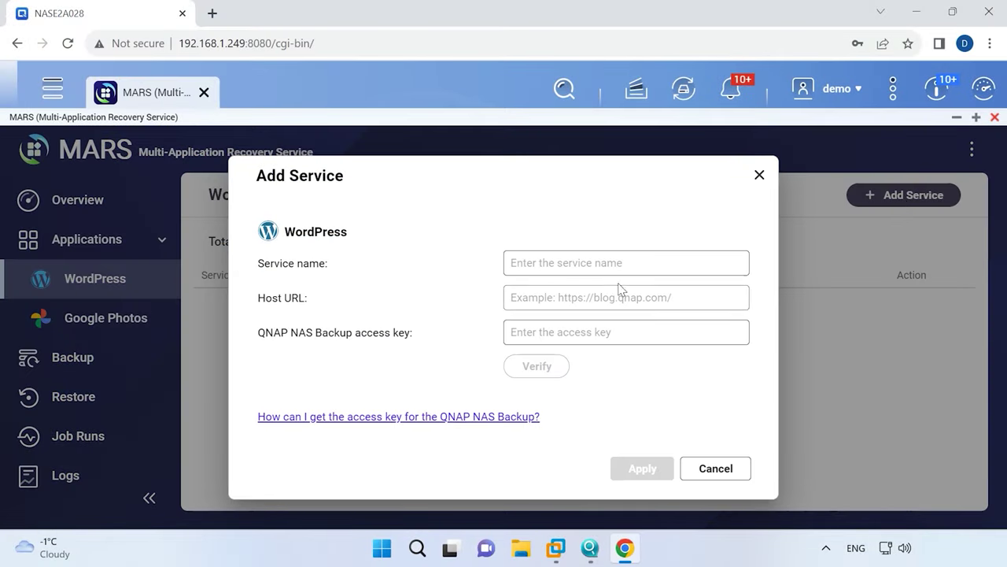
click(577, 267)
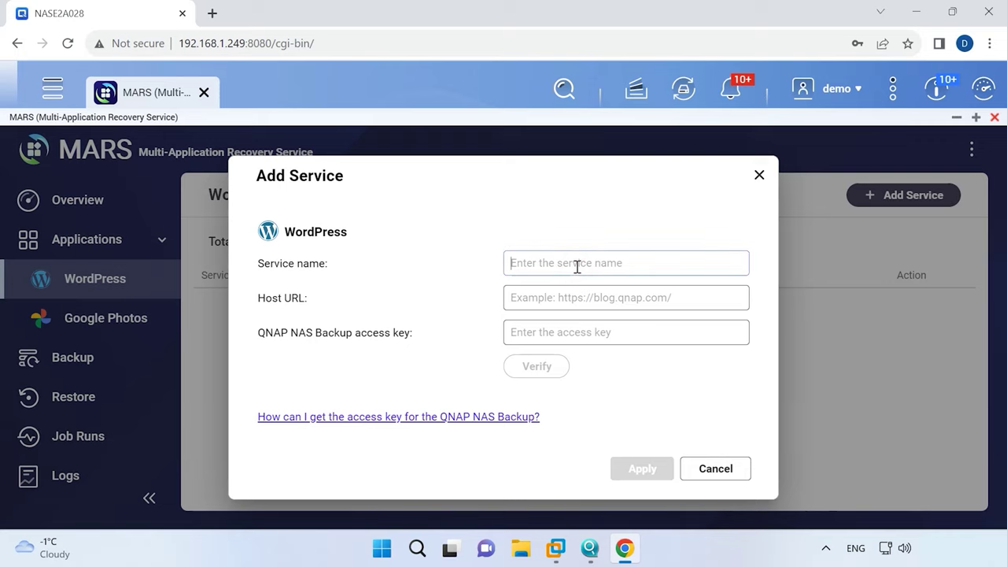
text(te)
text(st)
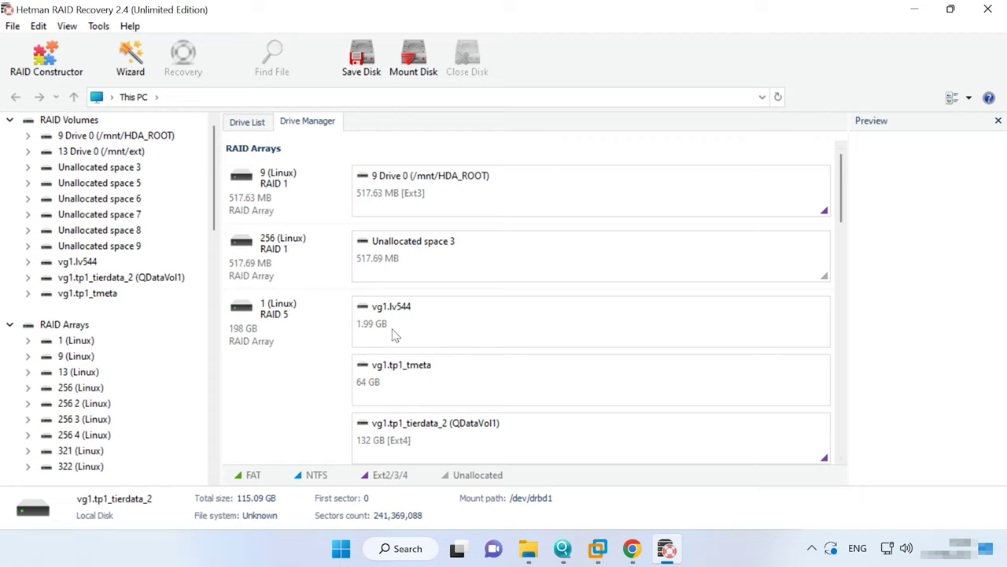
Step: Open vg1.tp1_tierdata_2 on the RAID 5 array and run a Fast scan to completion
click(287, 329)
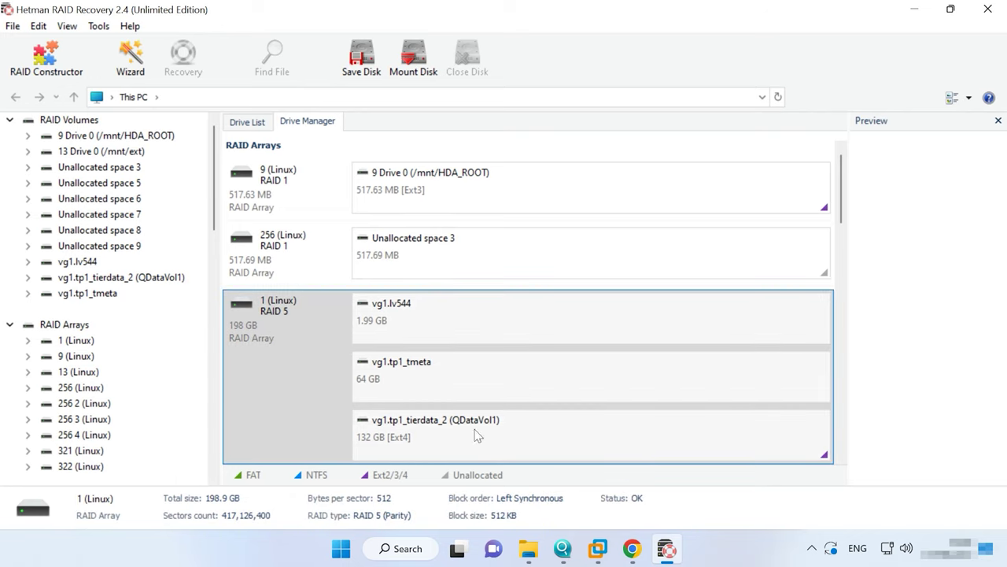
right_click(673, 432)
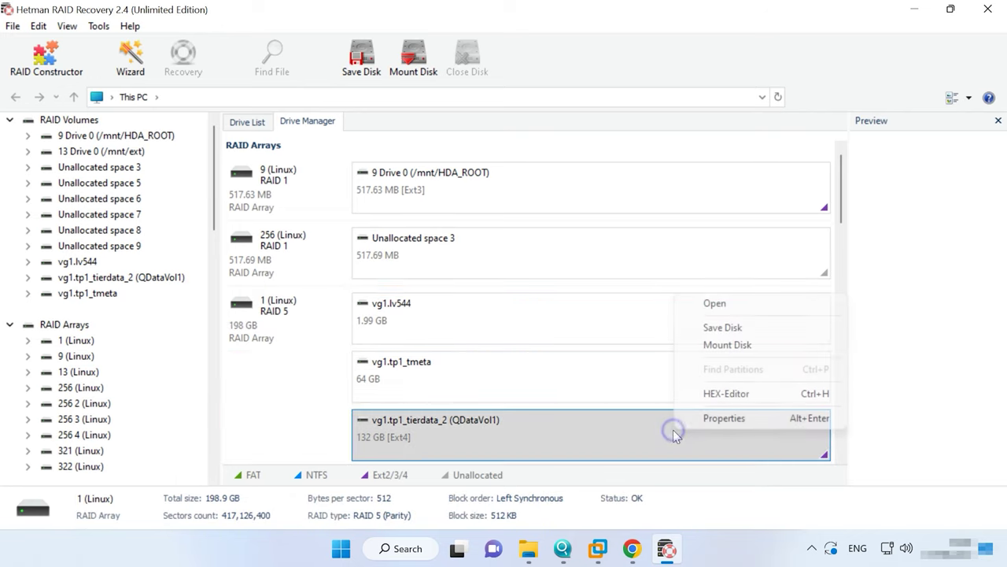
click(725, 307)
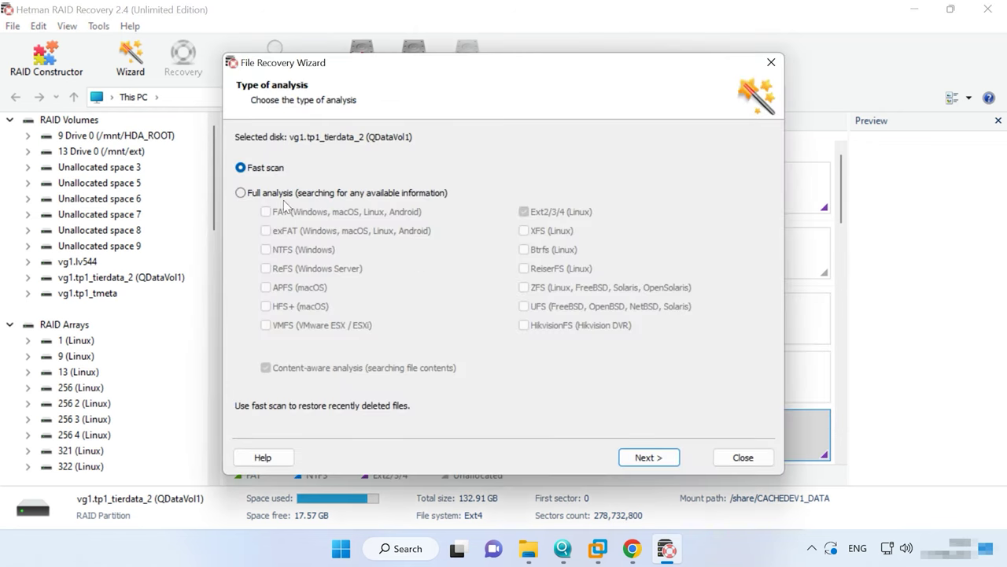
click(246, 194)
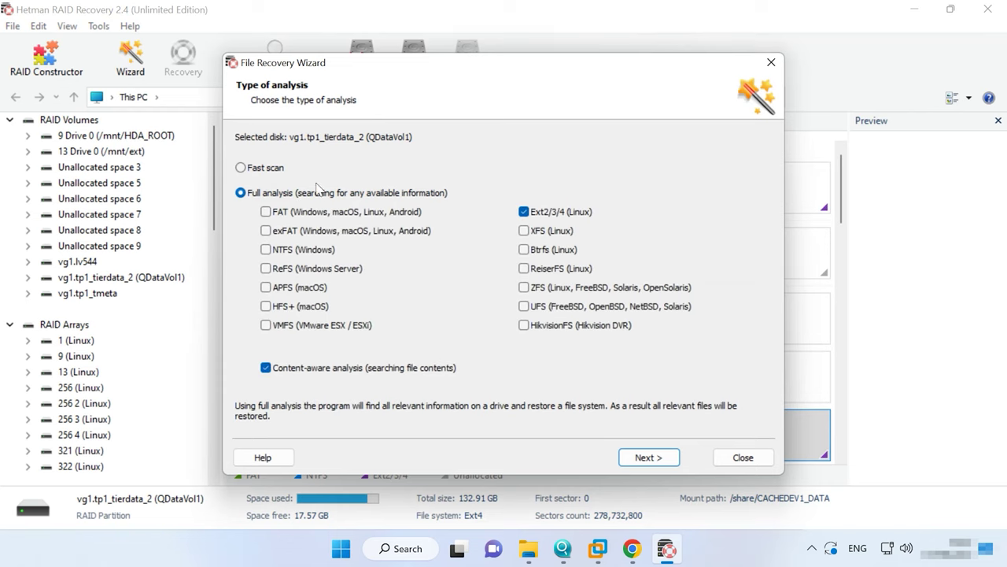
click(268, 170)
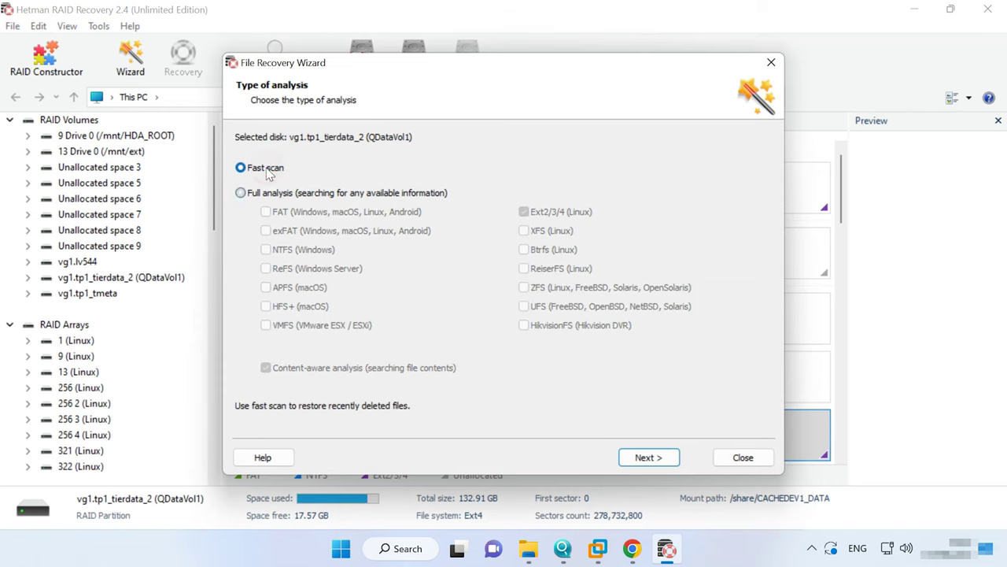
click(656, 460)
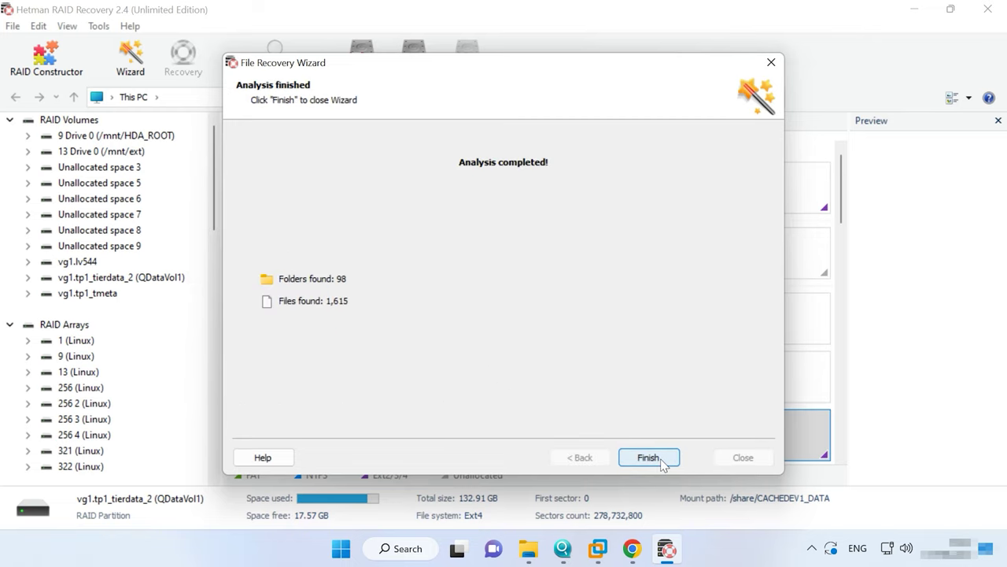
click(649, 461)
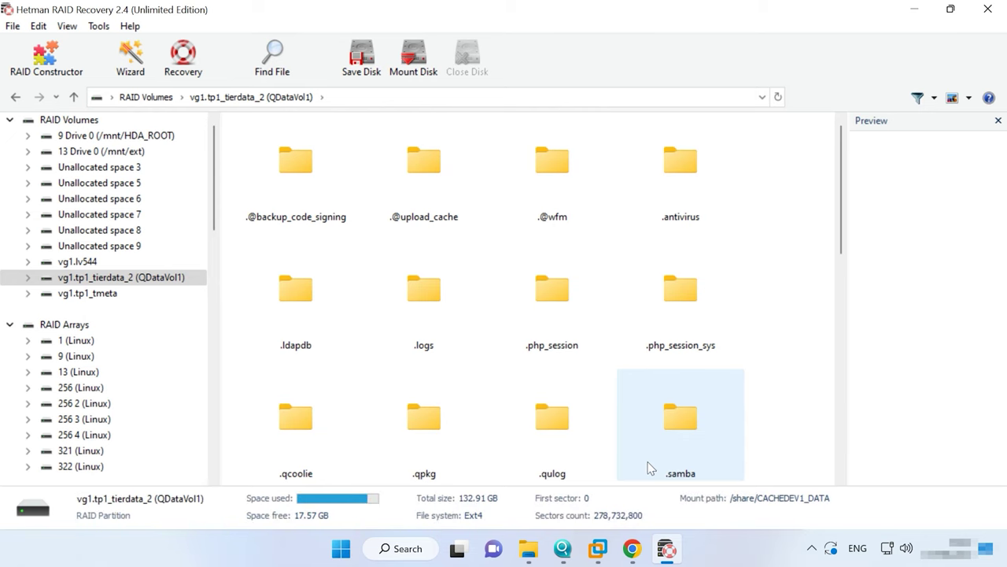
Step: Browse to Public > Qdata and select the eight photos and documents
scroll(716, 428, down, 2)
scroll(716, 428, down, 2)
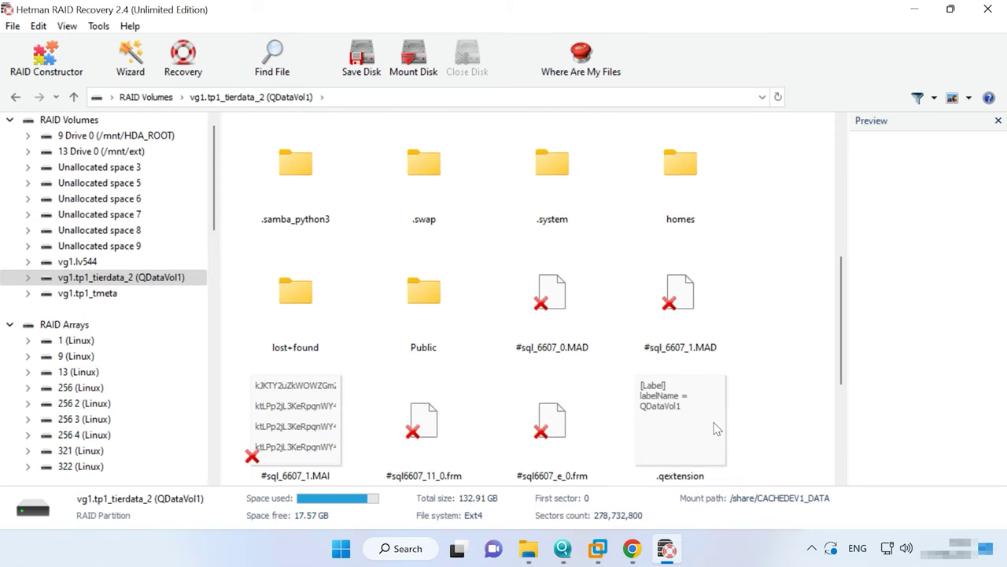
double_click(435, 327)
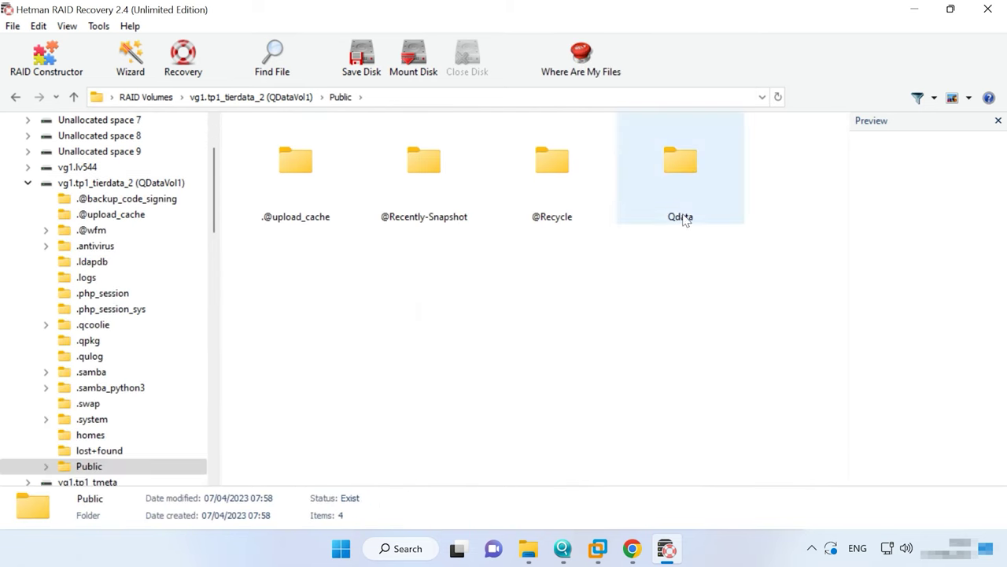
double_click(695, 201)
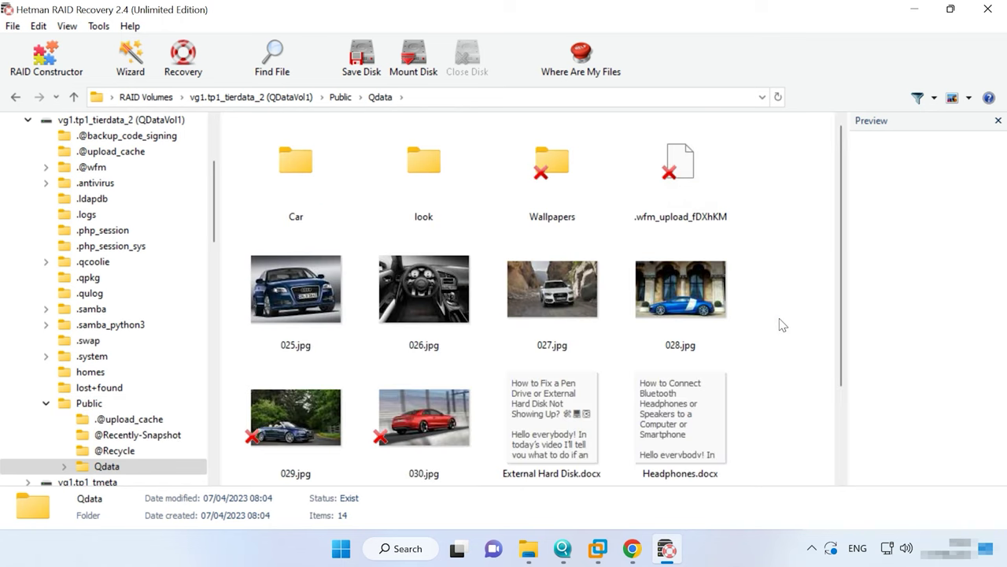
drag(795, 293, 251, 427)
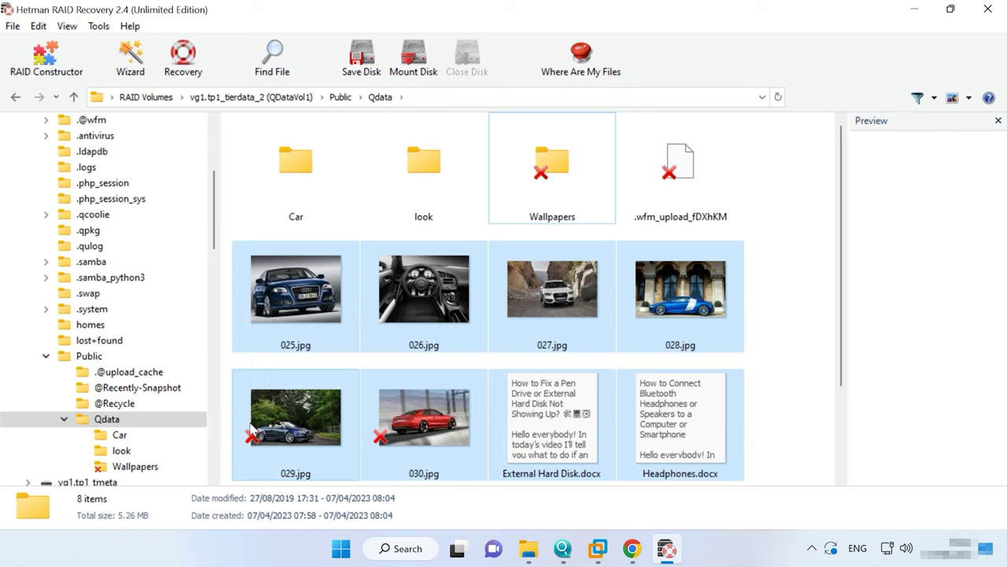
Step: Recover the selected files to the hard disk at path C:\01
click(191, 75)
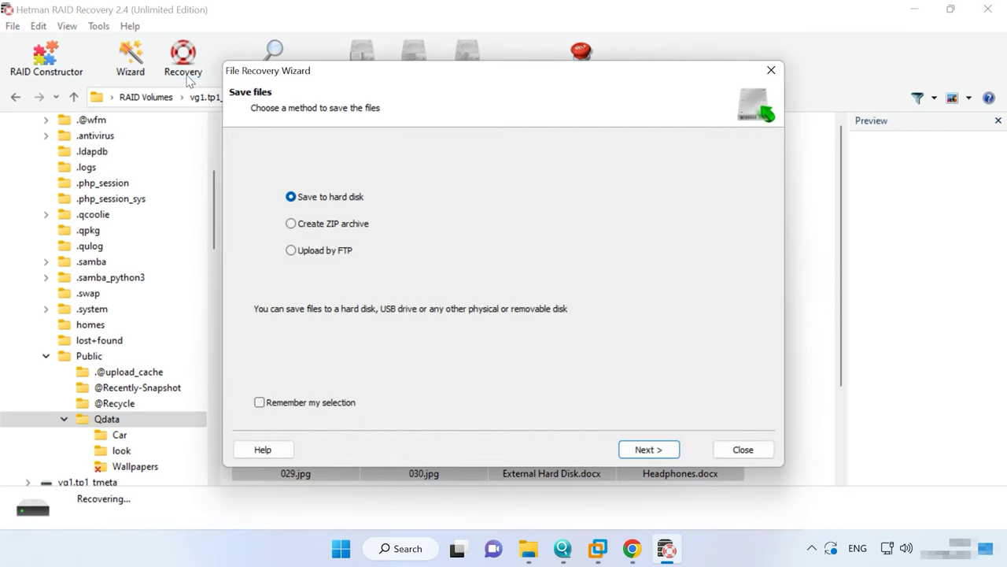
click(658, 456)
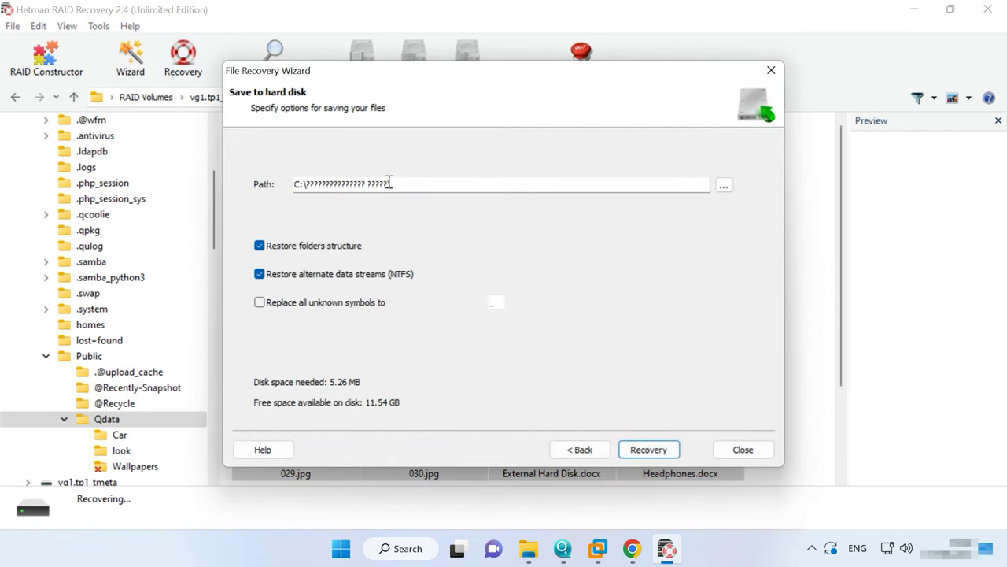
drag(389, 183, 320, 186)
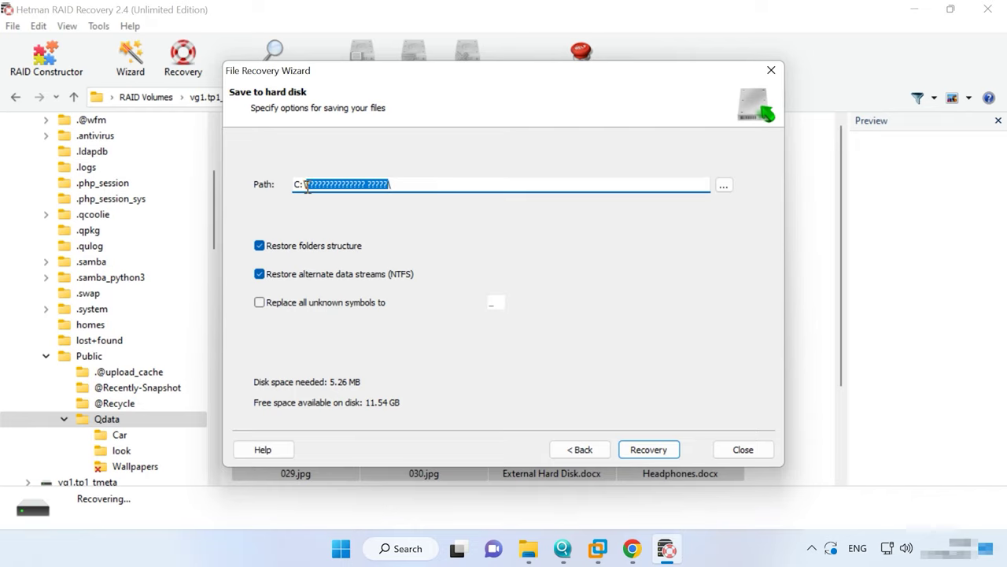
text(01\)
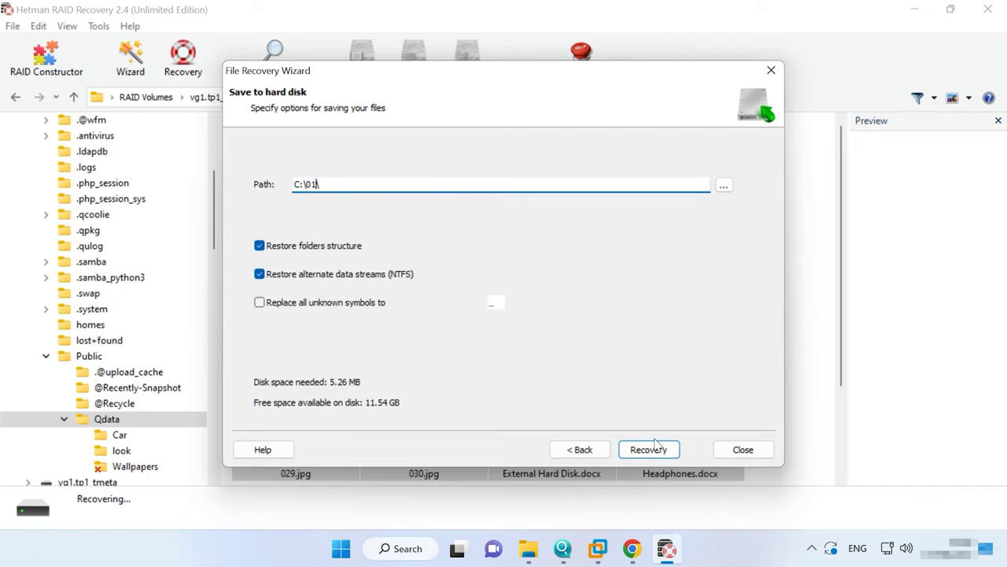
click(653, 447)
click(650, 450)
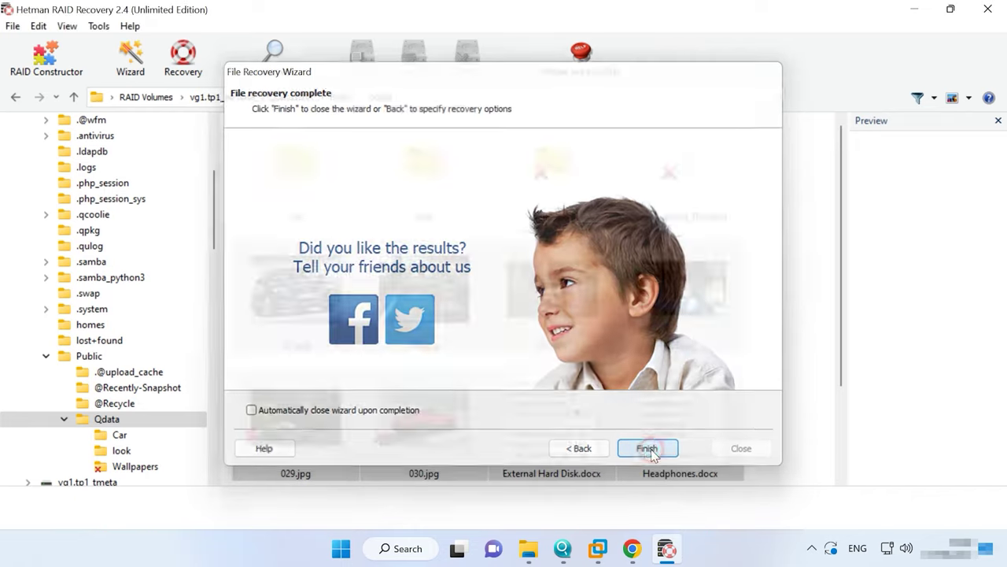
Step: Check the recovered files in the C:\01 folder in File Explorer
click(528, 549)
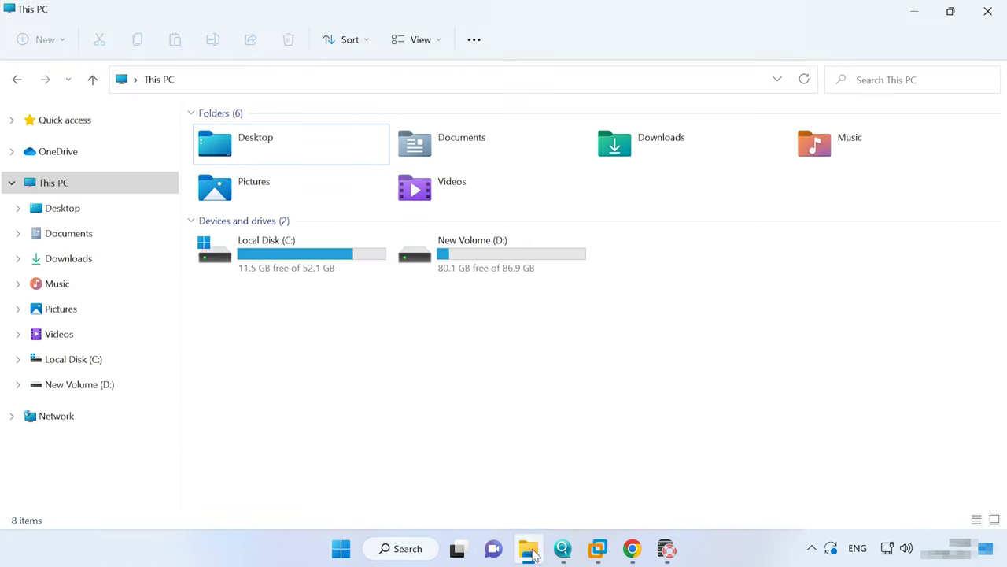
double_click(266, 252)
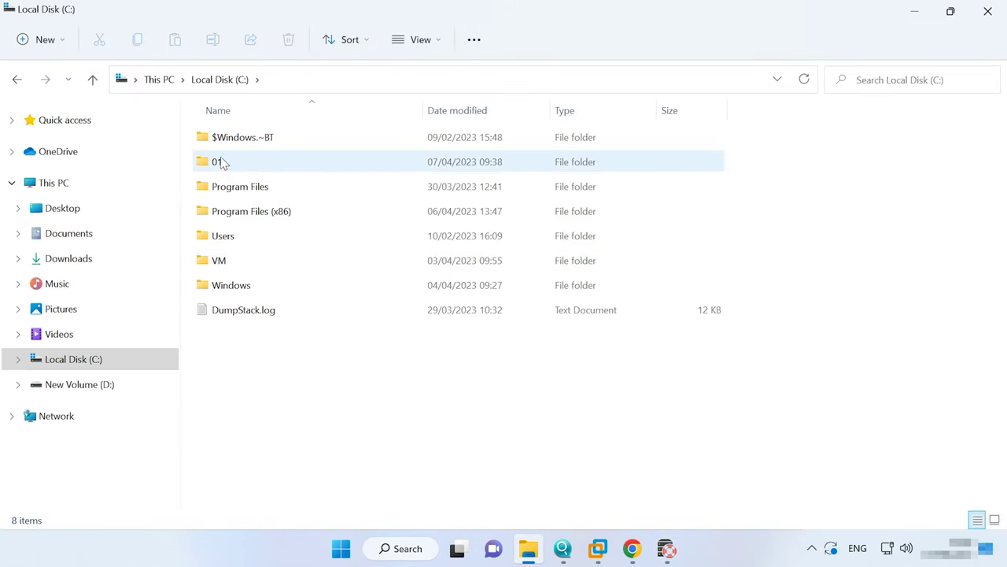
double_click(224, 164)
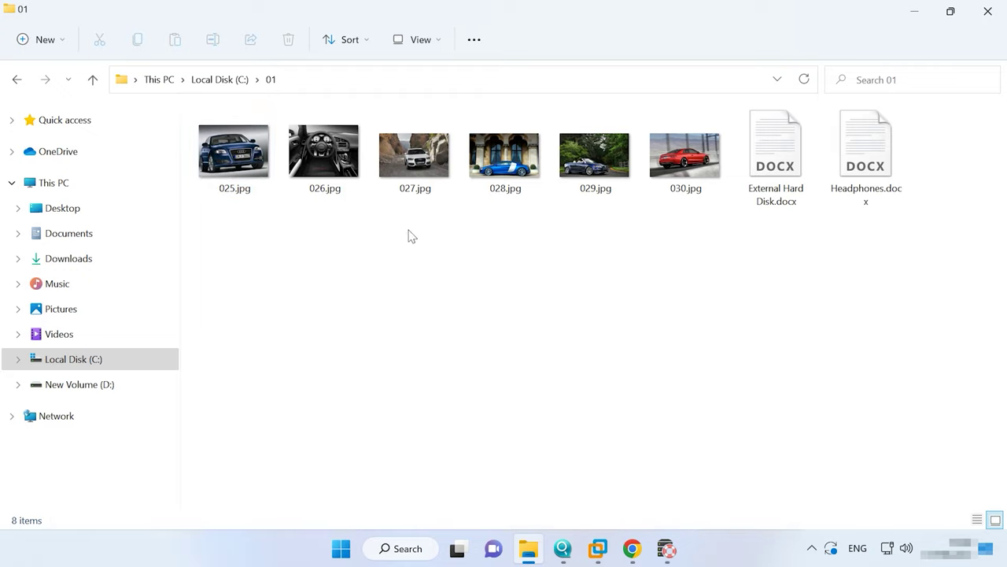